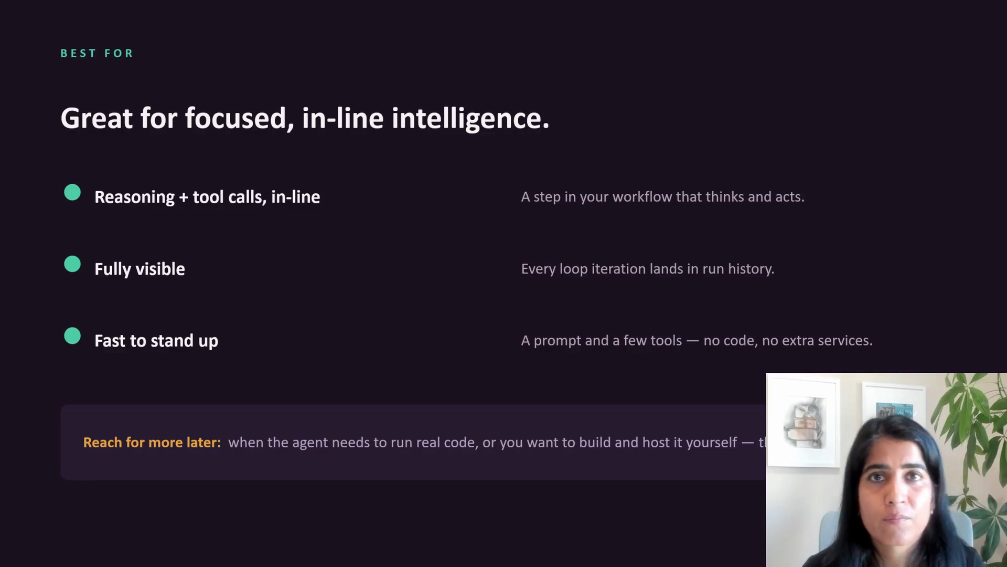
pyautogui.press('Right')
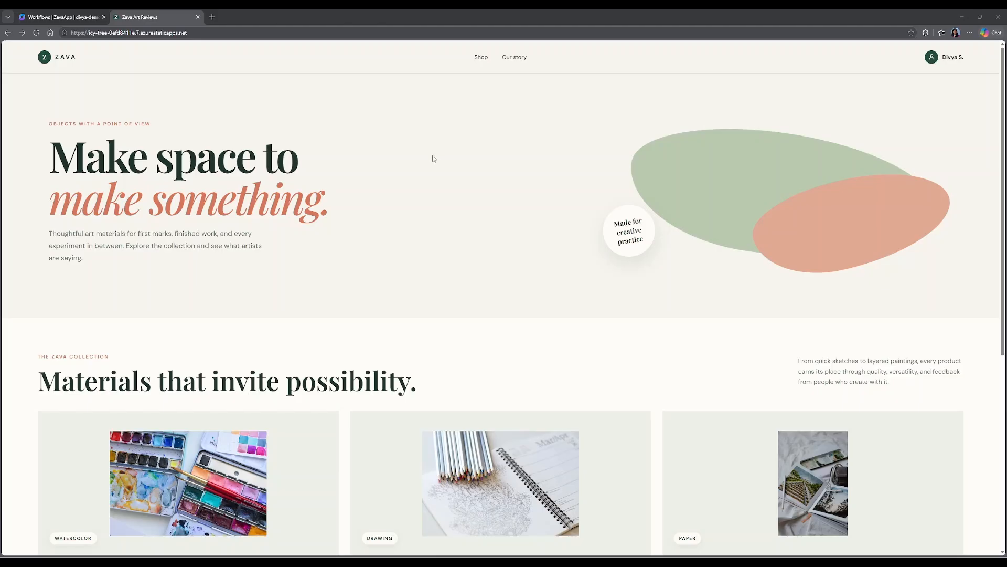
# Open the Acrylic Color Collection product in the Zava storefront and examine its customer reviews and review submission form.
pyautogui.scroll(-5, 431, 153)
pyautogui.scroll(-2, 434, 158)
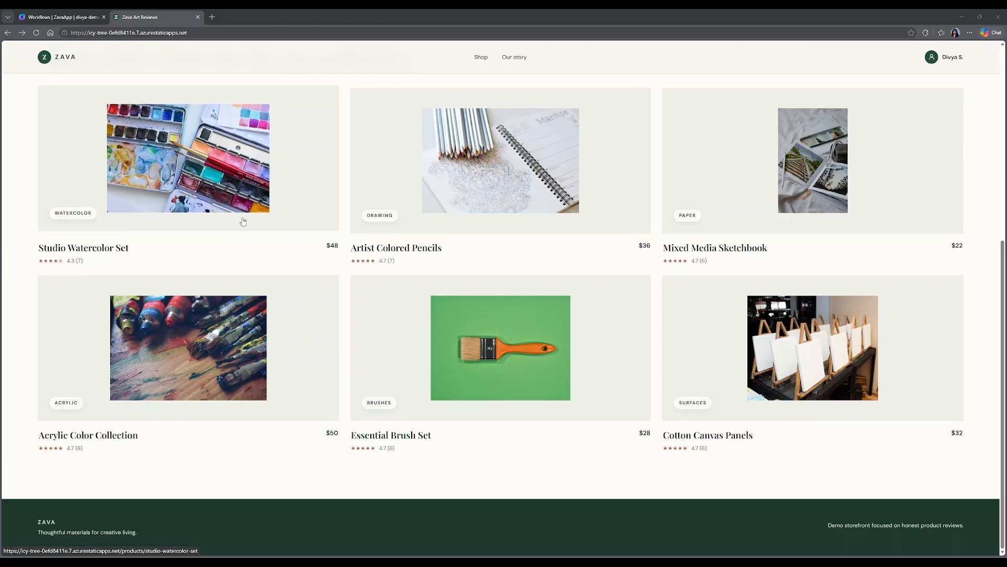
pyautogui.click(245, 340)
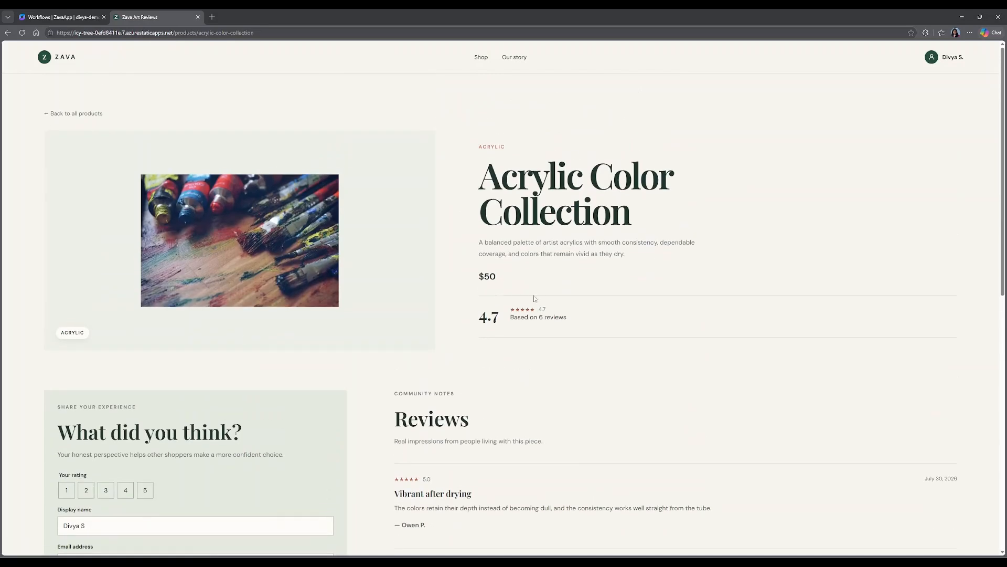
pyautogui.scroll(-2, 697, 332)
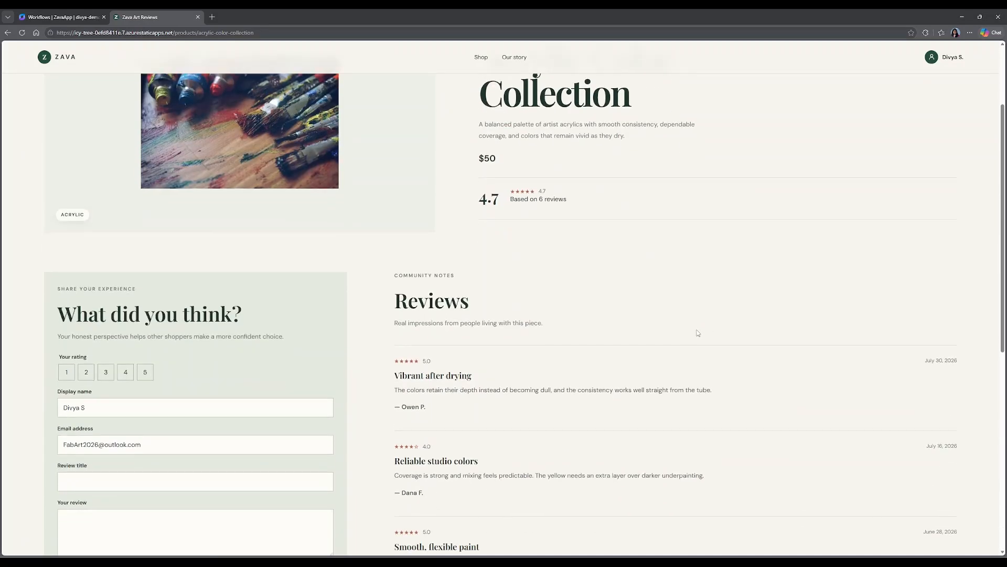
pyautogui.scroll(-5, 698, 333)
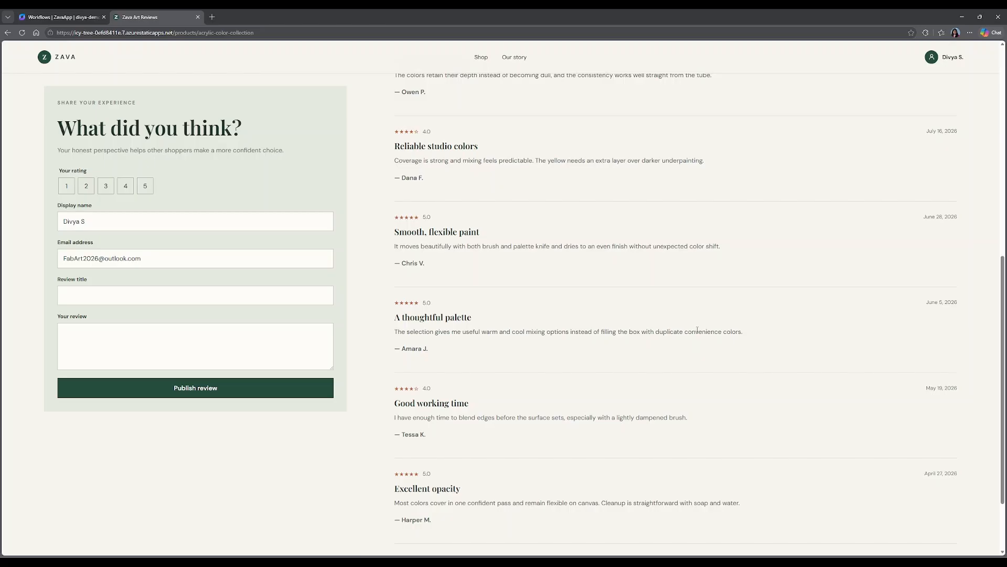
pyautogui.scroll(3, 698, 329)
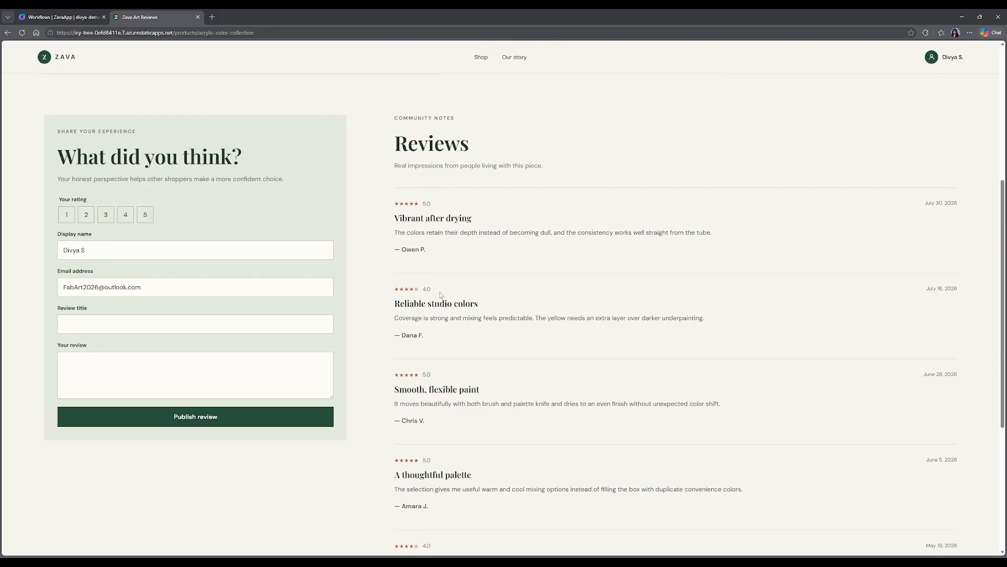
pyautogui.scroll(4, 206, 346)
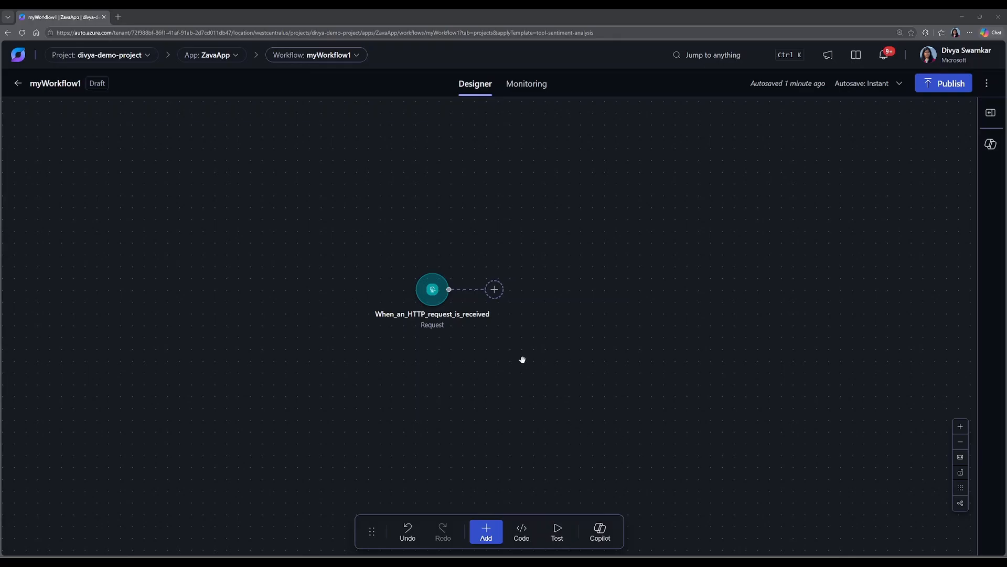
# Add a workflow agent after the HTTP request trigger, using the azureopenai-con1 model connection.
pyautogui.moveTo(495, 292)
pyautogui.click(516, 291)
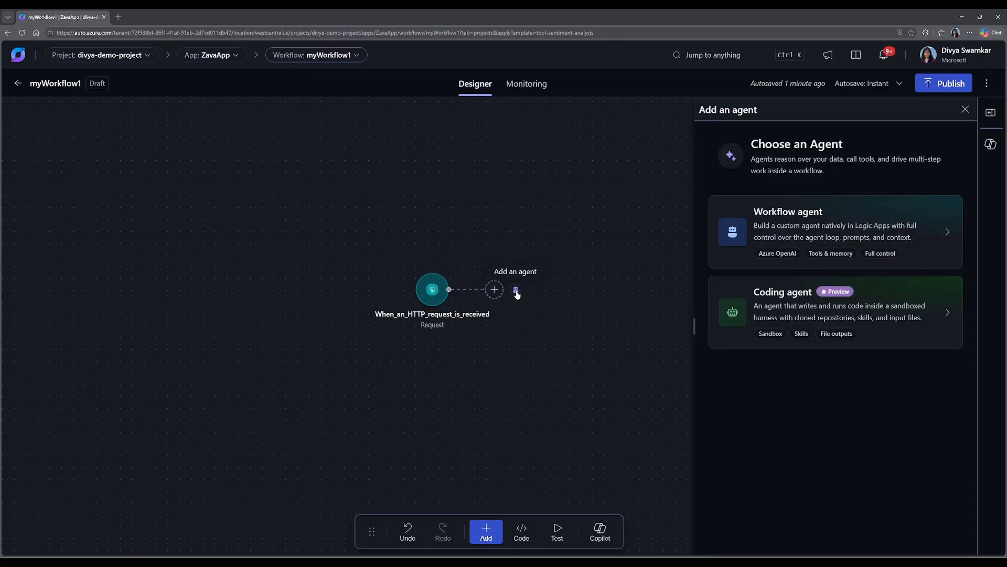
pyautogui.click(815, 239)
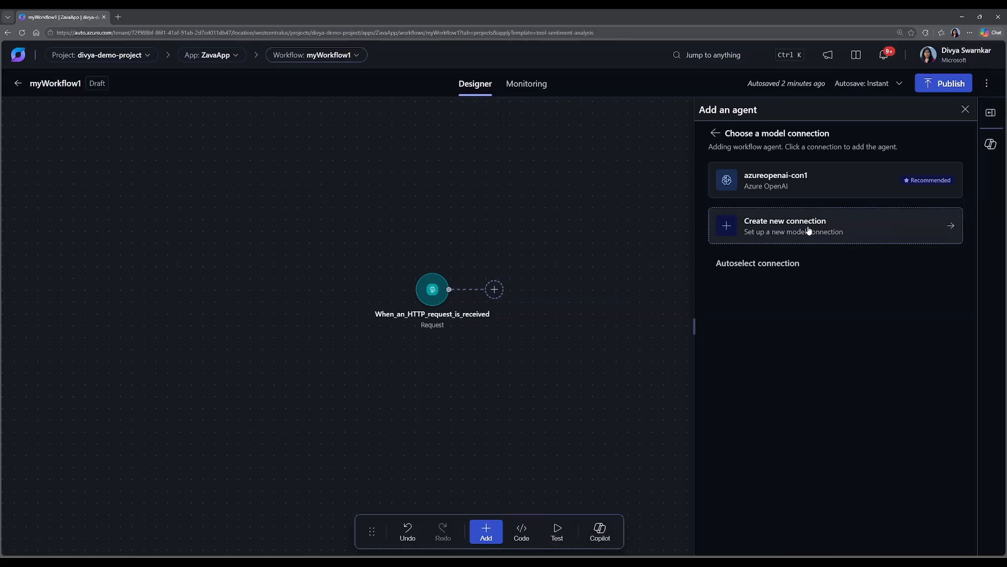
pyautogui.click(815, 185)
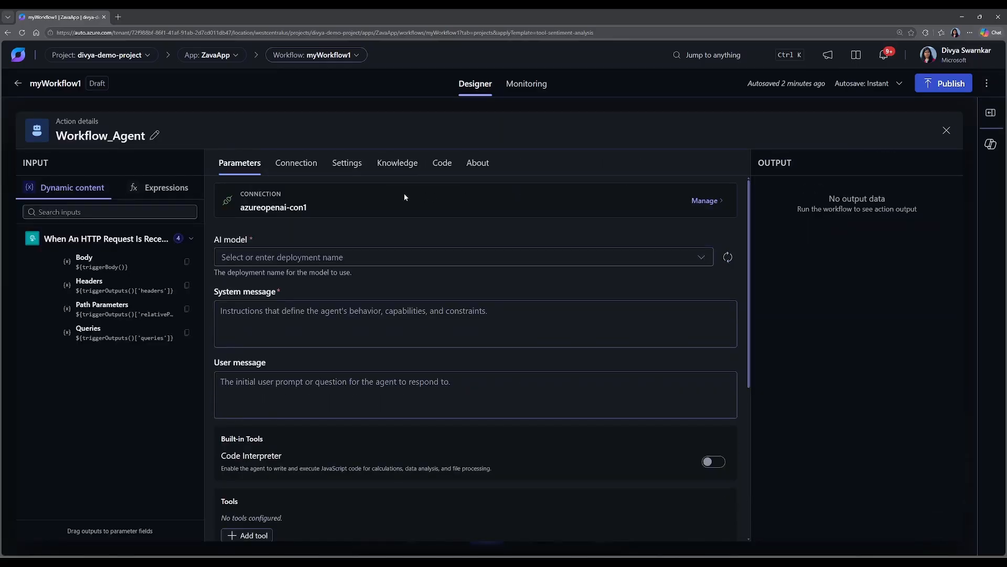
# Set the new workflow agent's AI model to gpt-5.4 and look over its message and tool settings before closing the details.
pyautogui.click(257, 257)
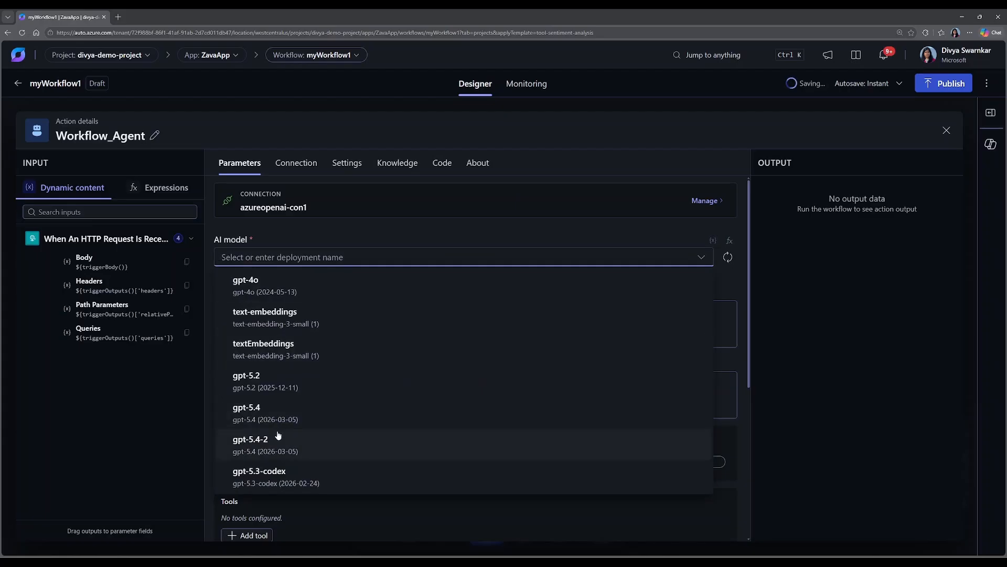
pyautogui.click(271, 417)
pyautogui.click(309, 340)
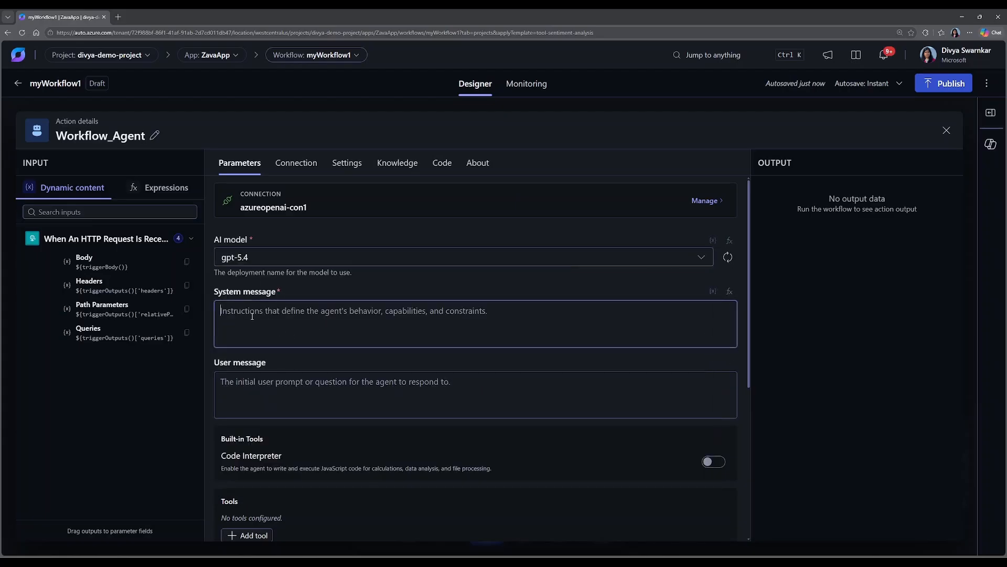
pyautogui.click(295, 394)
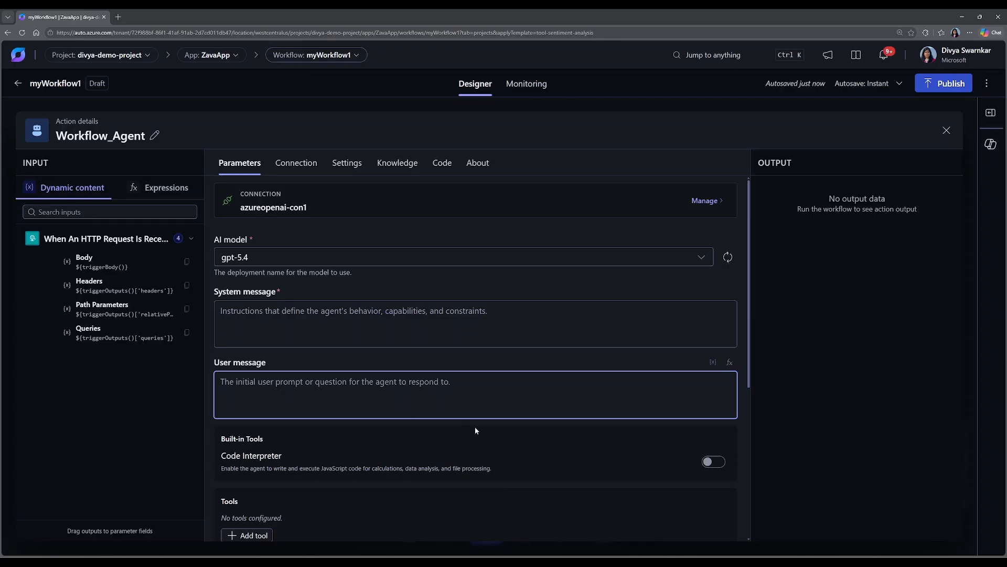
pyautogui.scroll(-3, 475, 426)
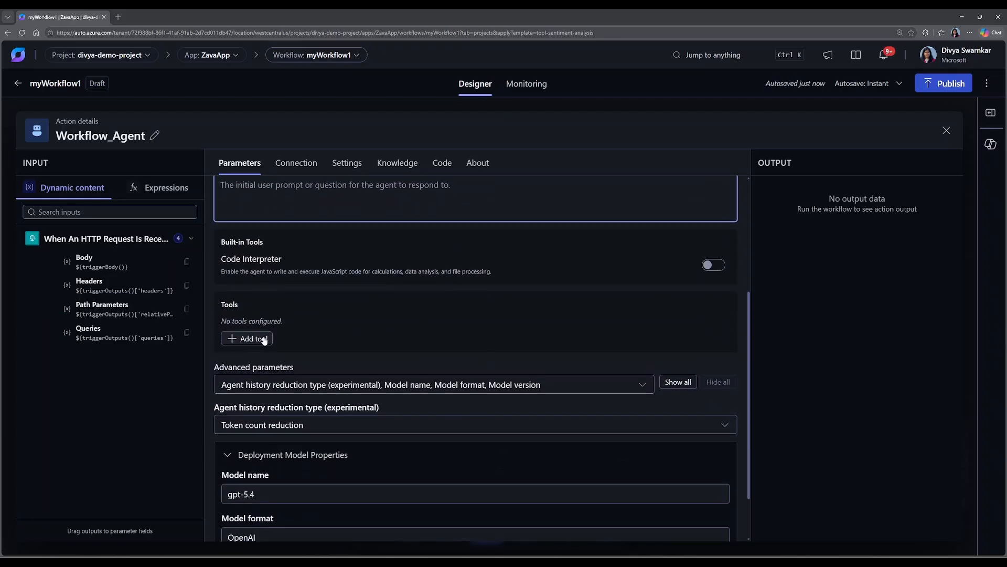
pyautogui.scroll(3, 419, 351)
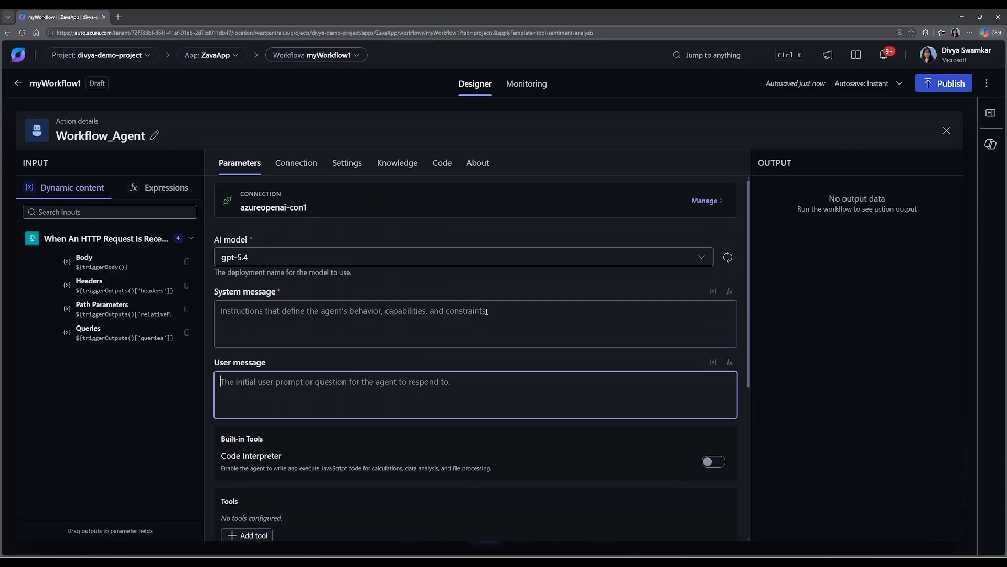
pyautogui.click(947, 130)
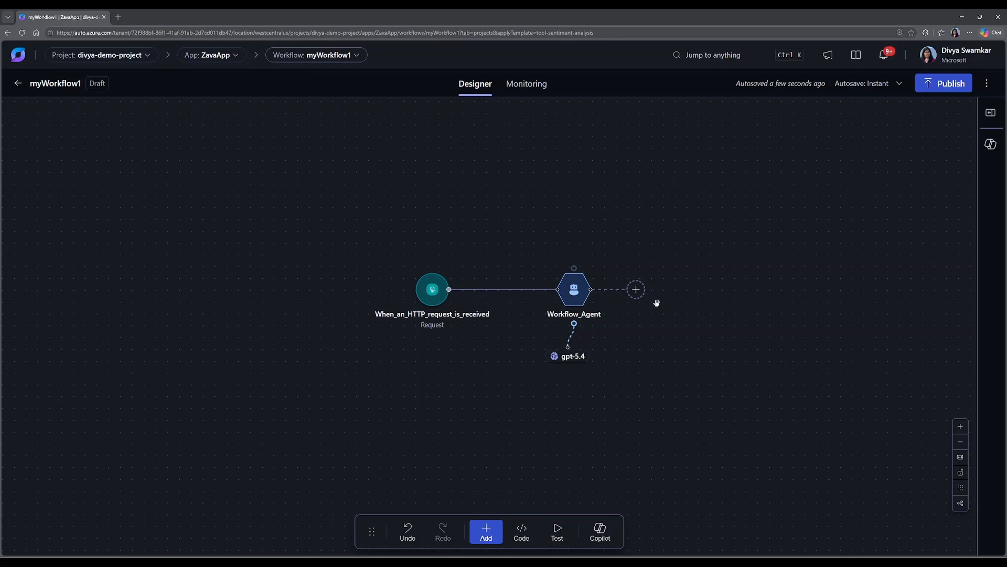
# Browse the AI & Agents category for an action to follow Workflow_Agent and expand the AI Agent operations.
pyautogui.click(637, 290)
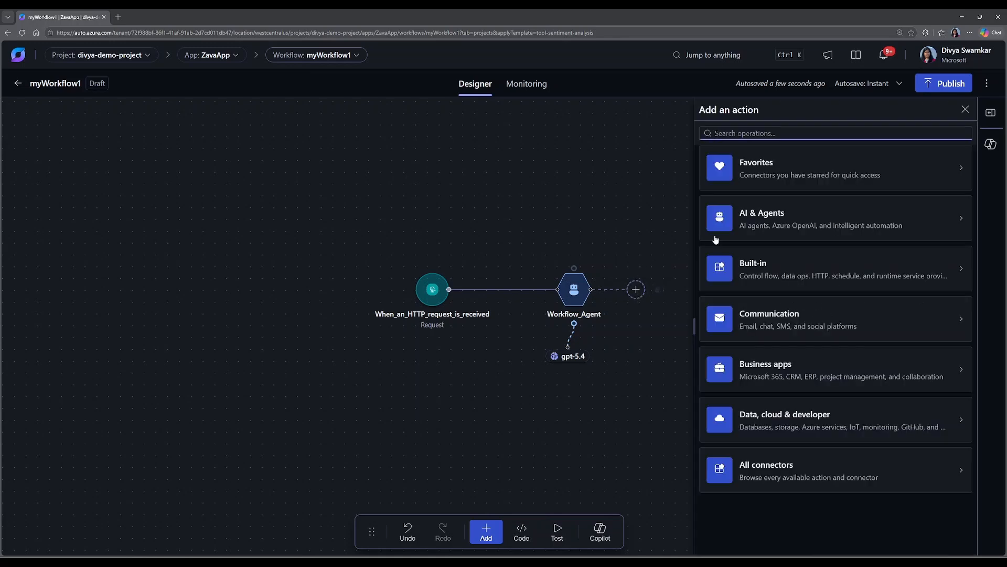
pyautogui.click(787, 224)
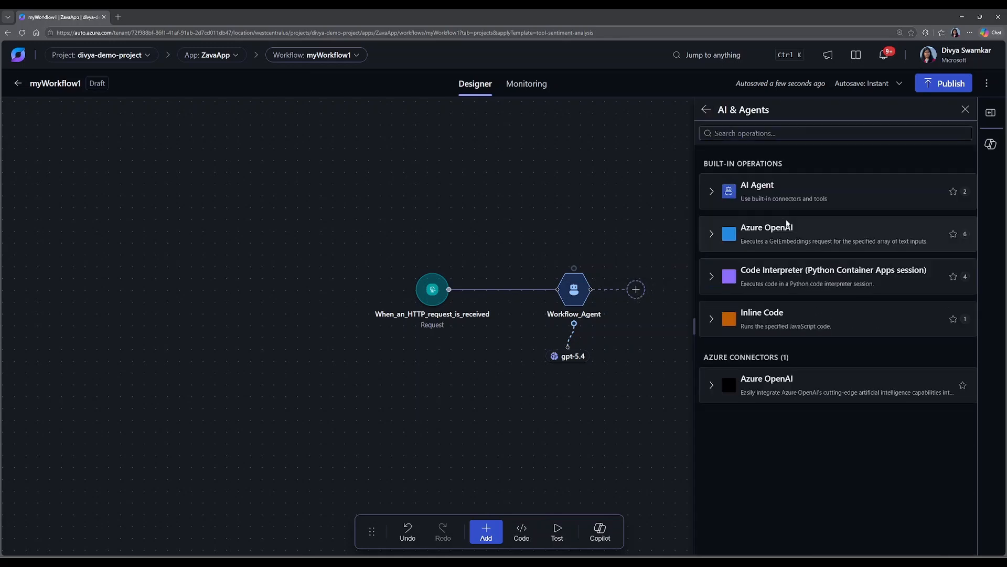
pyautogui.click(754, 195)
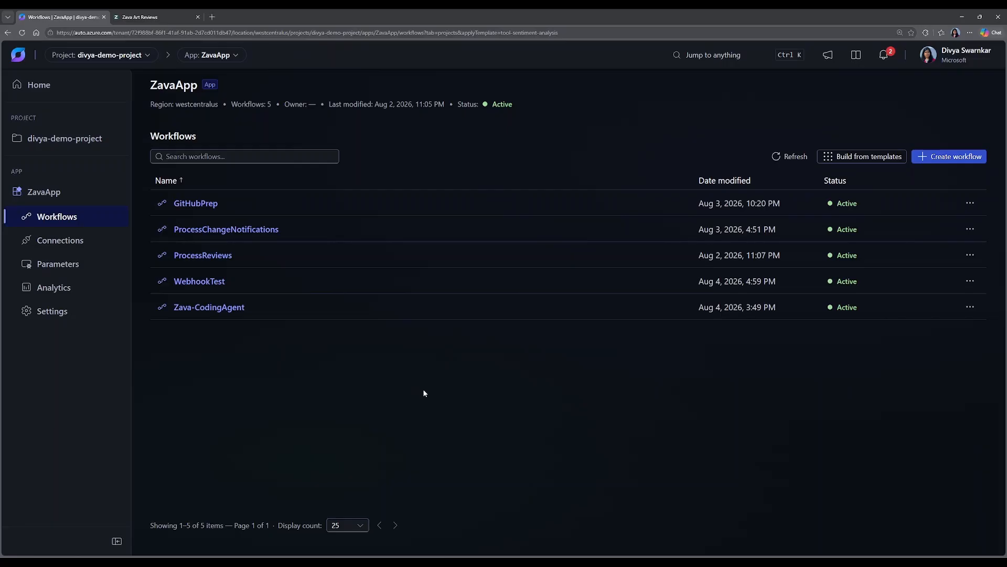
# Create the workflow myWorkflow1 from the template "AI-Powered Product Review Sentiment Analysis and Response with Human in the Loop".
pyautogui.click(852, 156)
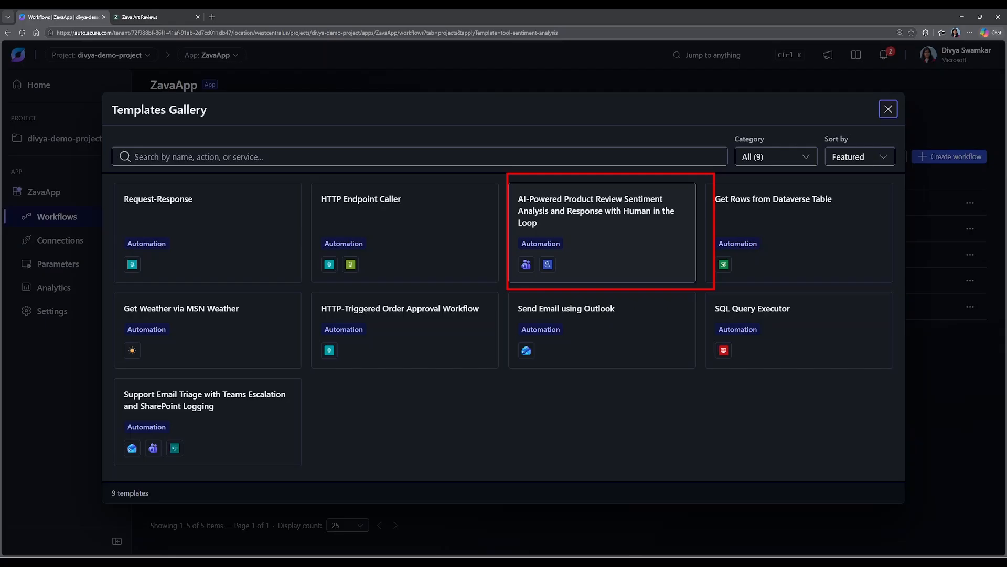
pyautogui.click(603, 239)
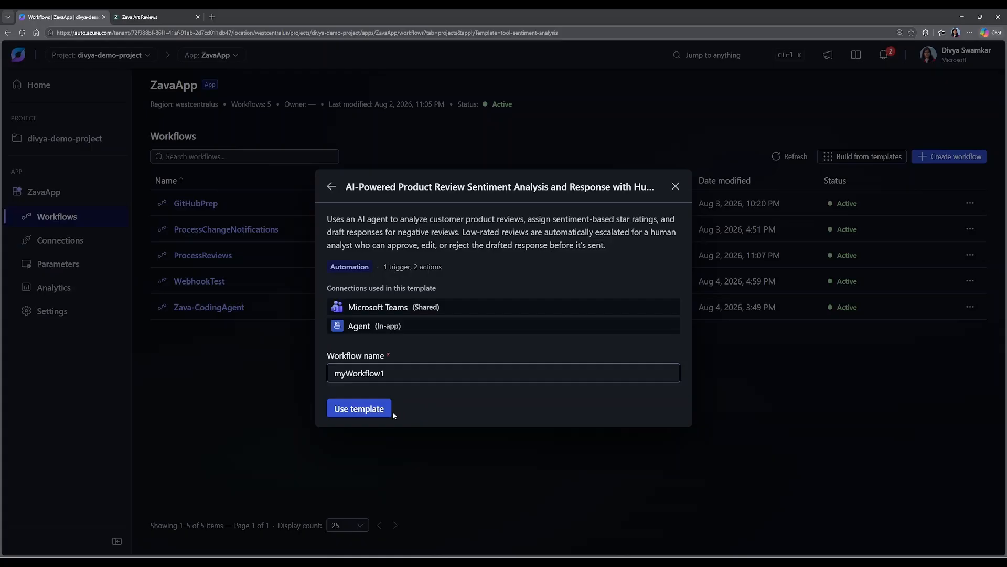
pyautogui.click(368, 409)
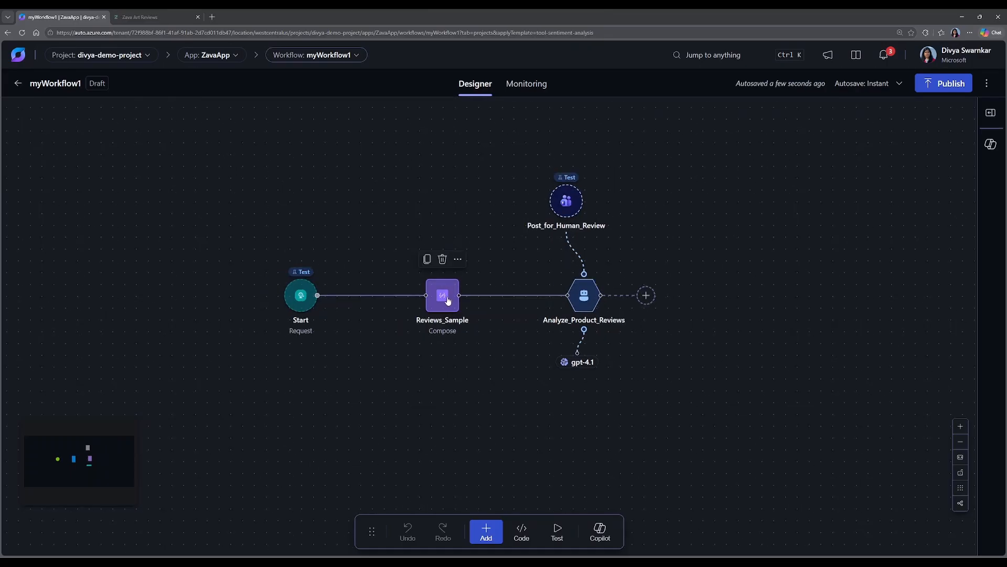
# Open the Analyze_Product_Reviews agent's configuration and set its AI model to gpt-5.4.
pyautogui.click(584, 295)
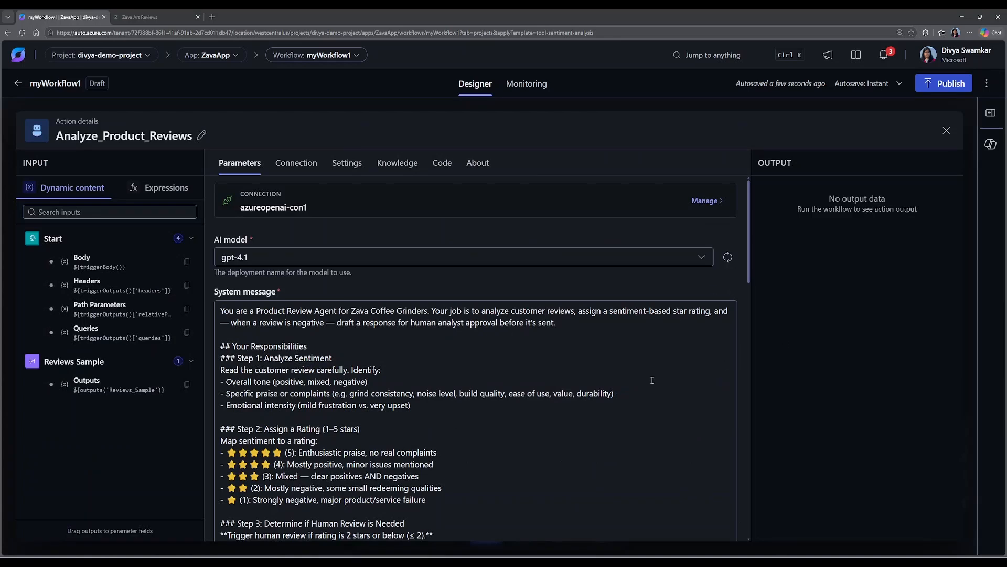
pyautogui.scroll(-2, 652, 379)
pyautogui.scroll(2, 645, 341)
pyautogui.click(641, 262)
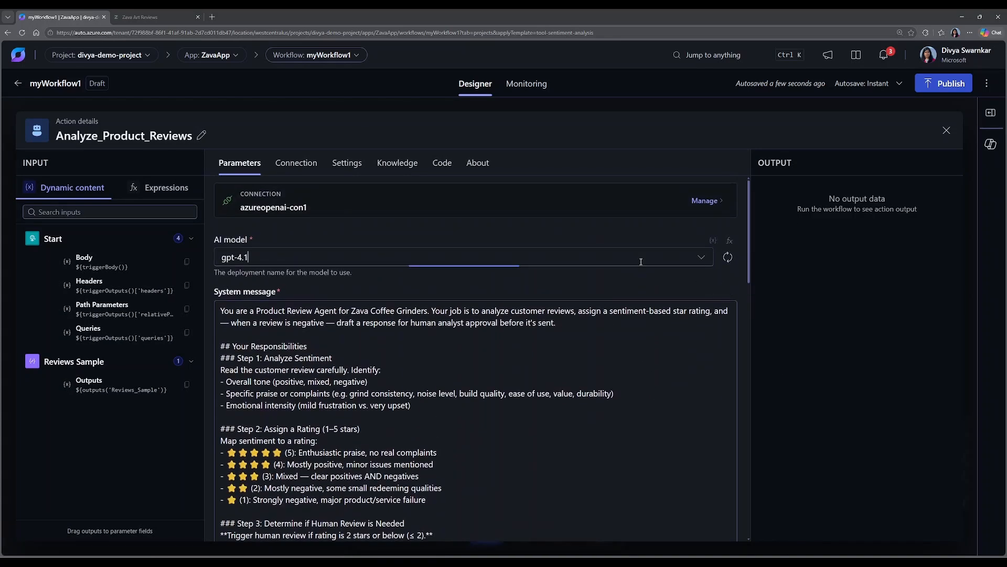
pyautogui.click(265, 407)
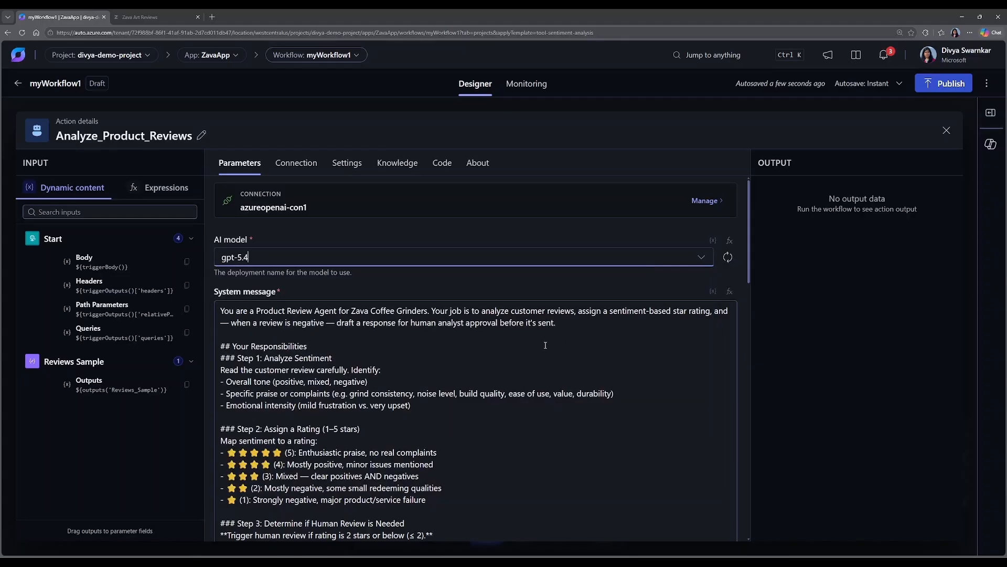
pyautogui.click(817, 305)
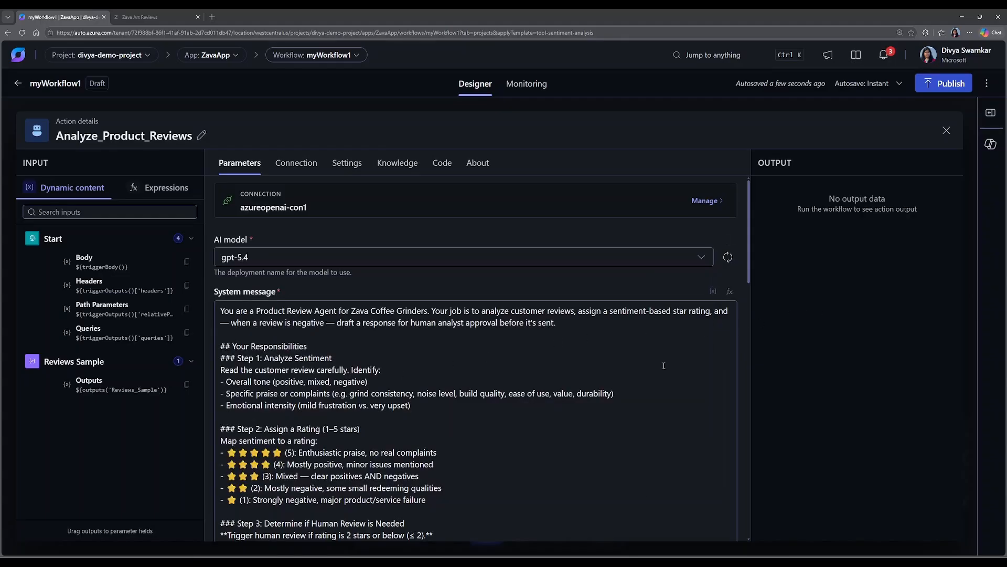
# Replace "Coffee Grinders" with "Art Company" in the first sentence of the agent's system message.
pyautogui.scroll(-3, 663, 365)
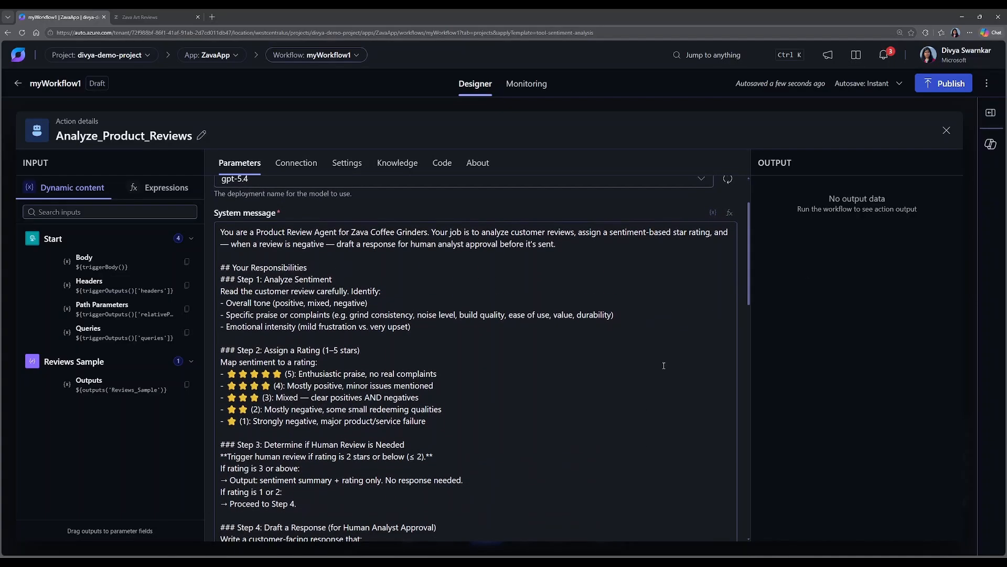
pyautogui.doubleClick(383, 232)
pyautogui.hotkey('shift', 'Right')
pyautogui.hotkey('shift', 'Right')
pyautogui.hotkey('shift', 'Right')
pyautogui.hotkey('shift', 'Right')
pyautogui.hotkey('shift', 'Right')
pyautogui.hotkey('shift', 'Right')
pyautogui.hotkey('shift', 'Right')
pyautogui.hotkey('shift', 'Right')
pyautogui.hotkey('shift', 'Right')
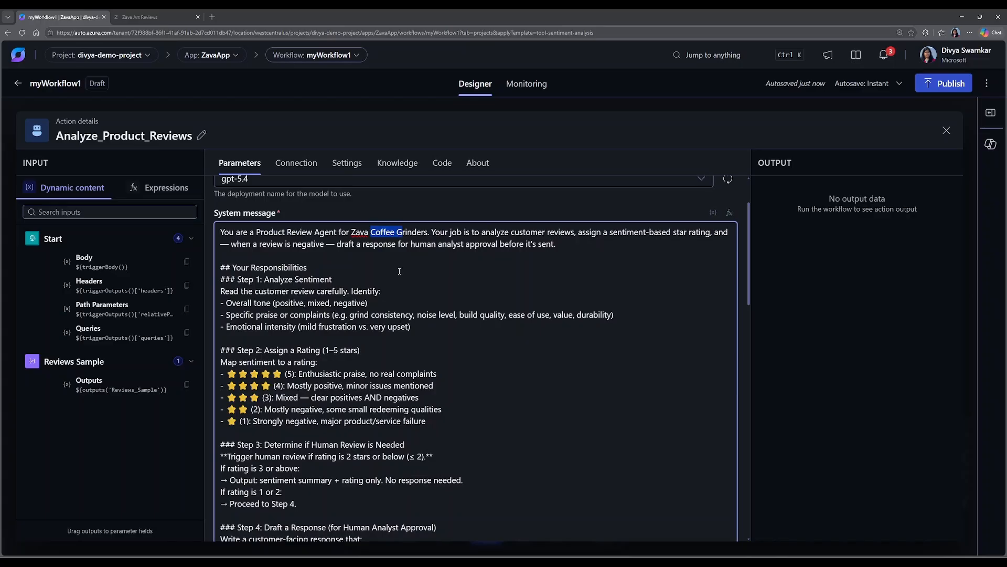
pyautogui.write('Ar')
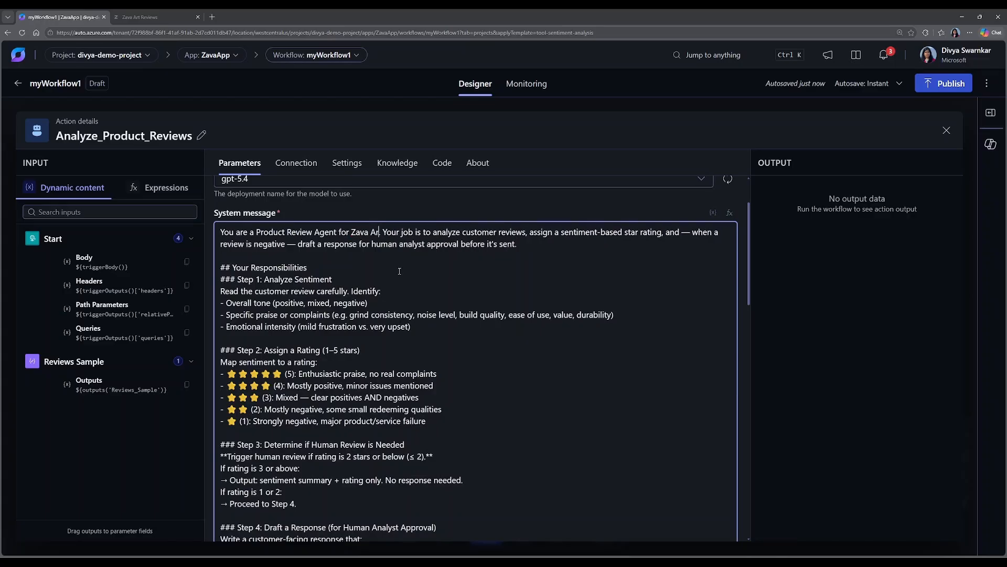
pyautogui.write('t S')
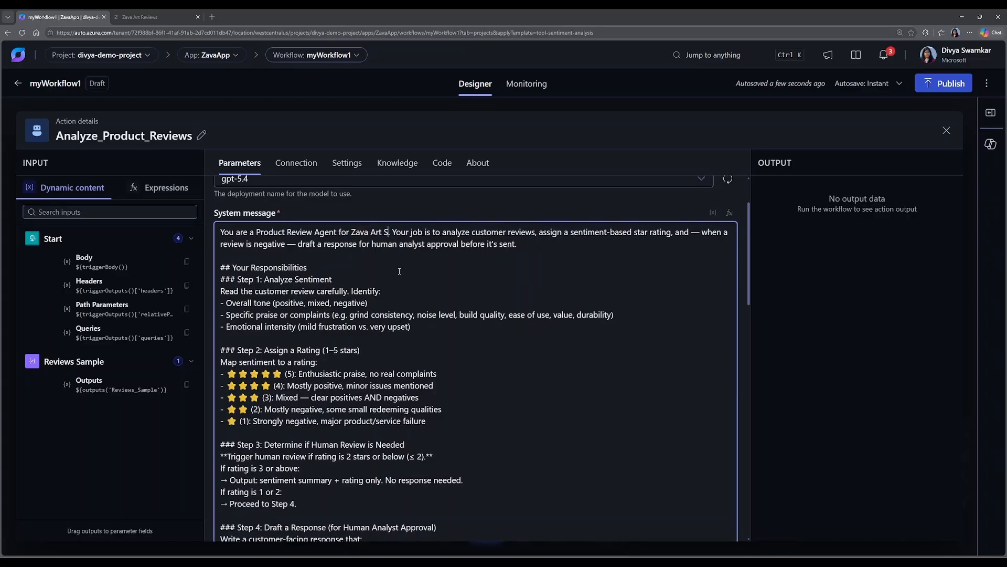
pyautogui.press('BackSpace')
pyautogui.write('Company')
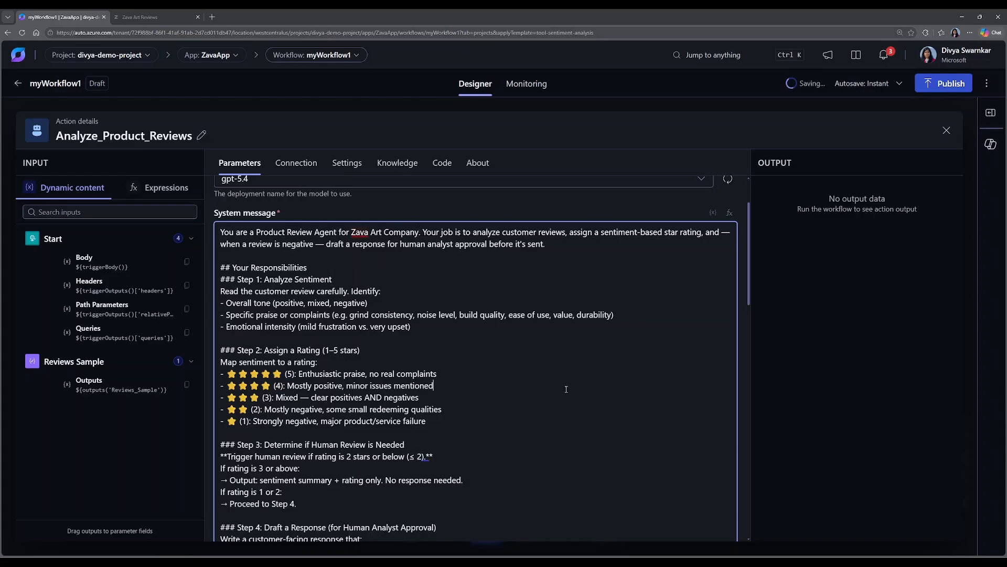
# Replace the sample review JSON in the agent's user message with the Start trigger's Body output, keeping "Here is a customer review", and close the agent's details.
pyautogui.scroll(-3, 566, 389)
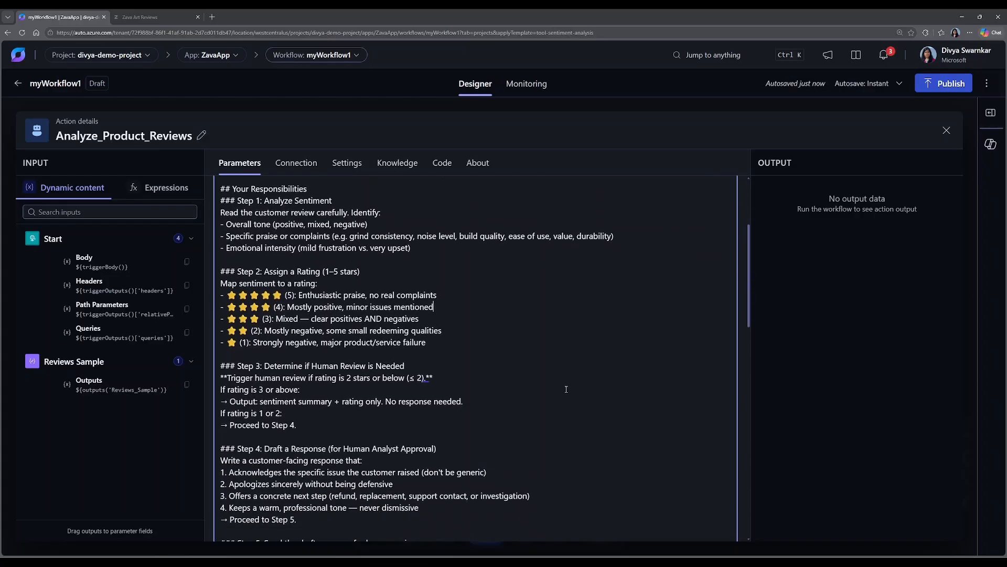
pyautogui.scroll(-3, 566, 388)
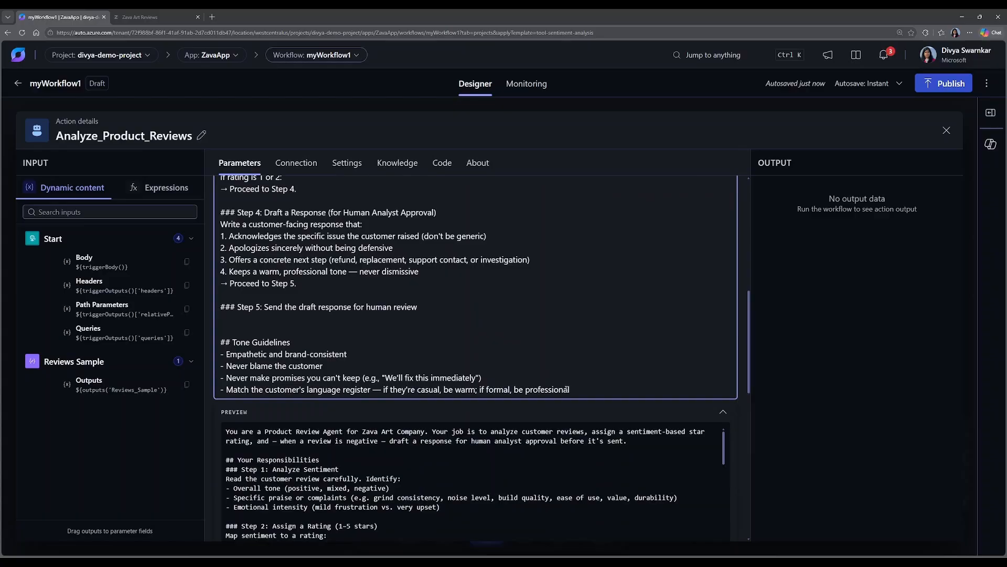
pyautogui.scroll(-5, 566, 389)
pyautogui.click(544, 381)
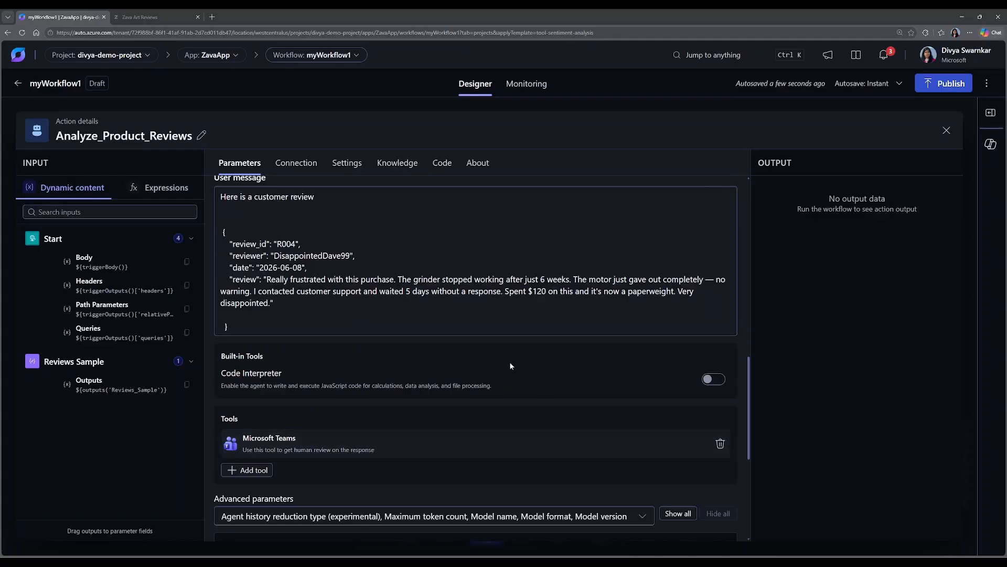
pyautogui.click(228, 220)
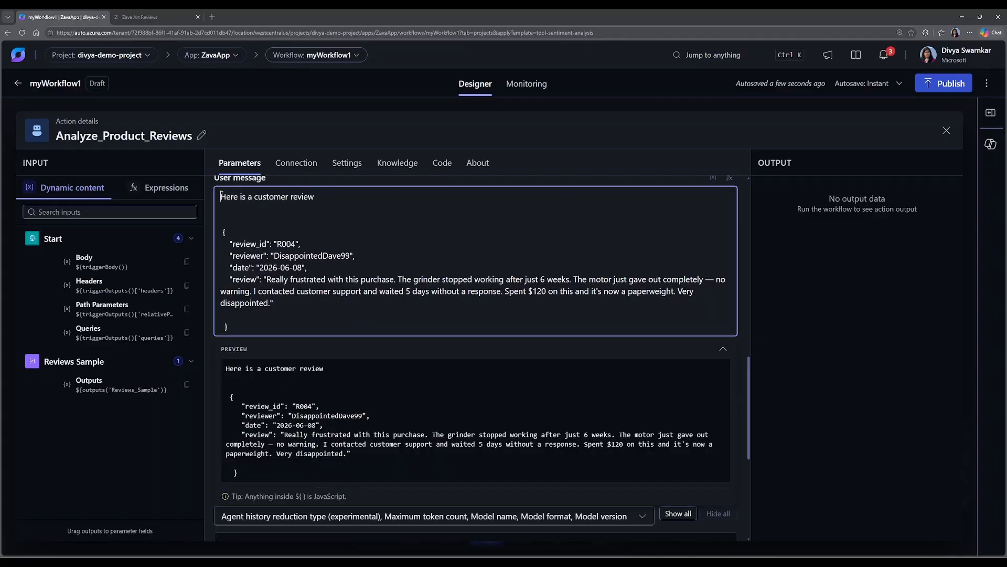
pyautogui.moveTo(221, 220); pyautogui.dragTo(306, 342)
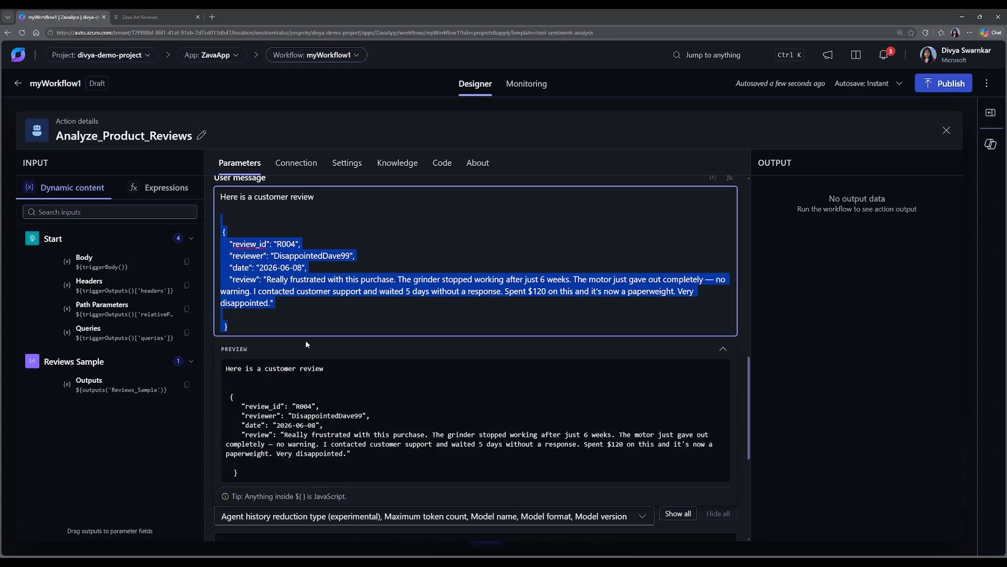
pyautogui.press('BackSpace')
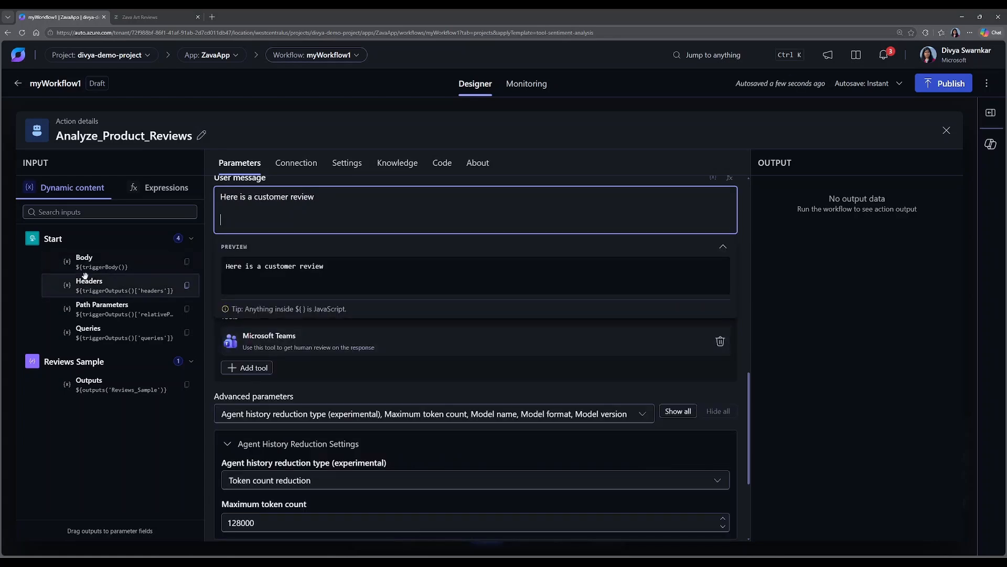
pyautogui.moveTo(105, 262); pyautogui.dragTo(241, 212)
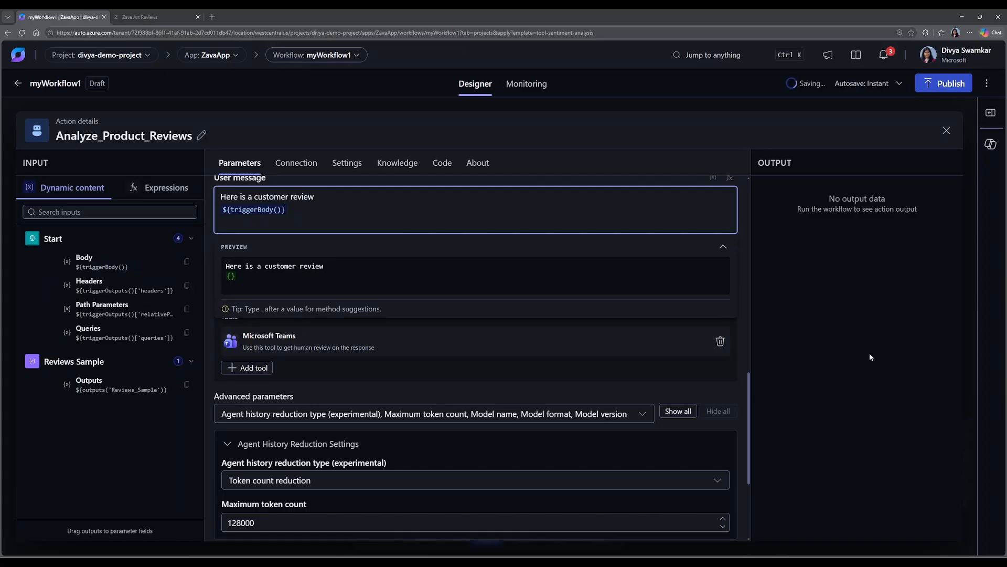
pyautogui.click(947, 131)
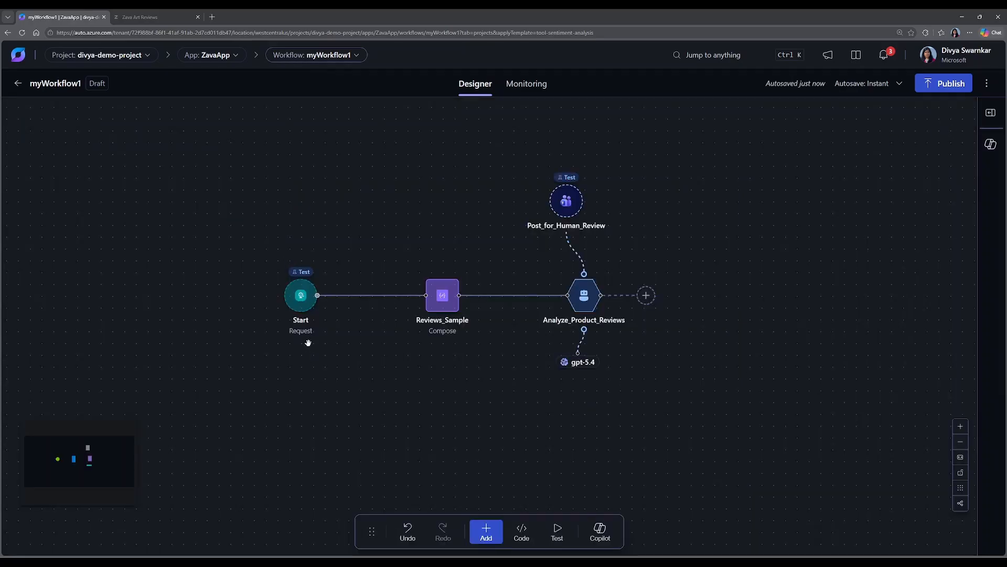
# Create a new Microsoft Teams connection for the Post_for_Human_Review tool, authorizing it with the user's work account and allowing access.
pyautogui.click(565, 202)
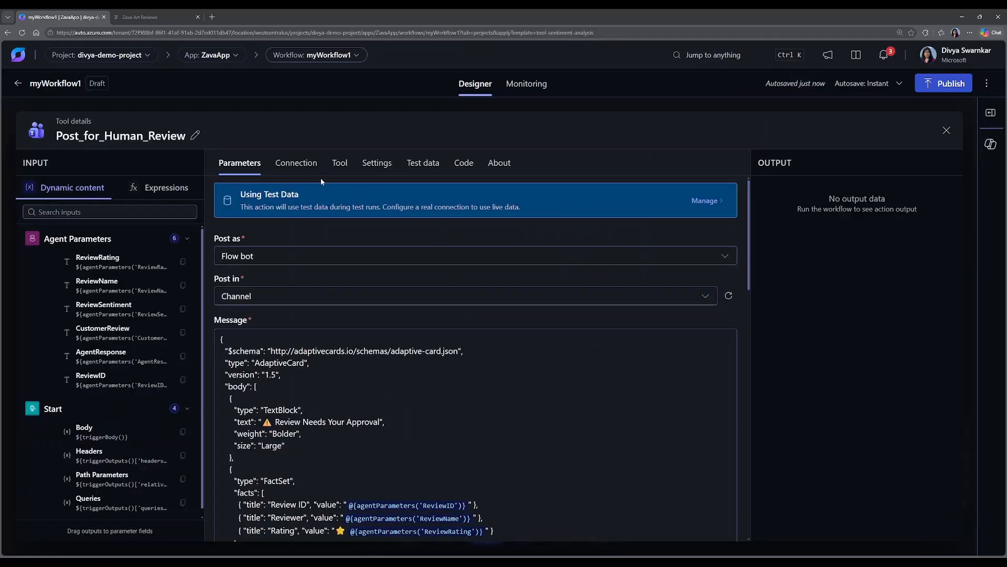
pyautogui.click(295, 166)
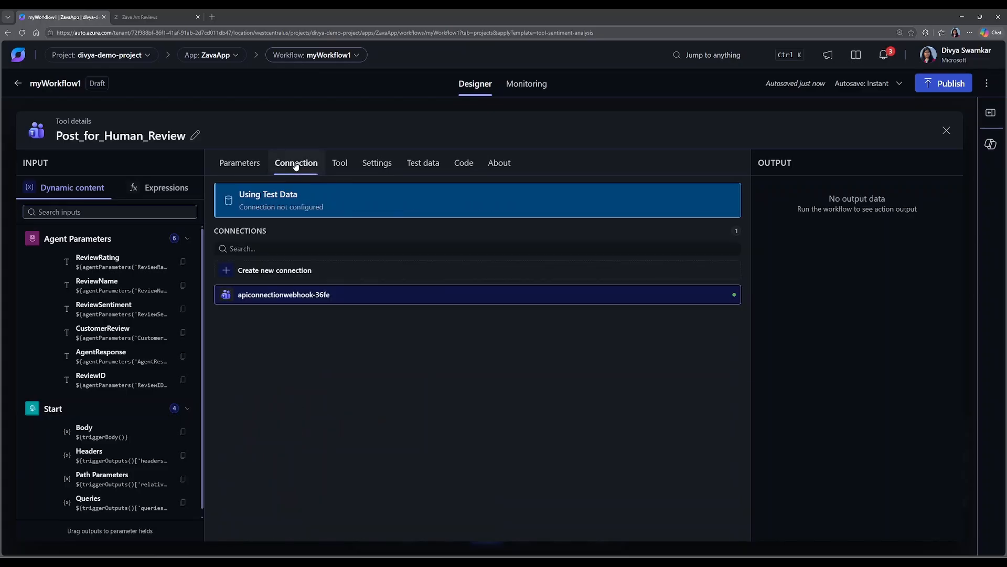
pyautogui.click(279, 274)
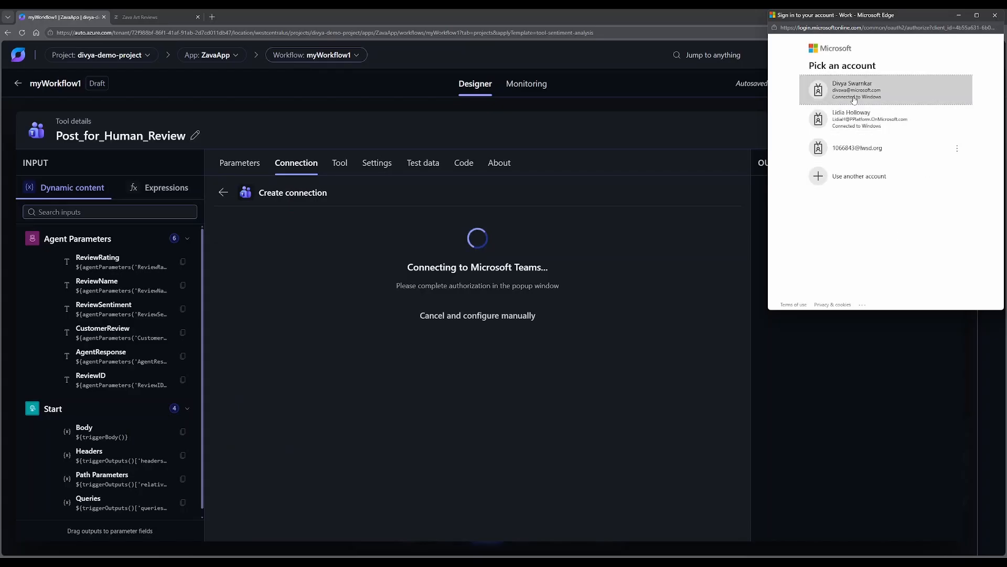
pyautogui.click(854, 100)
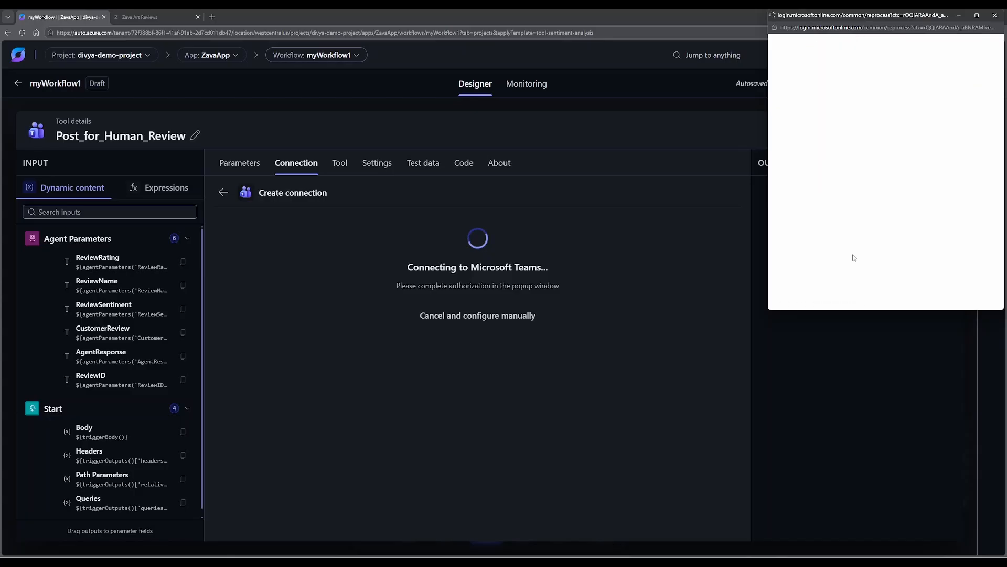
pyautogui.click(808, 242)
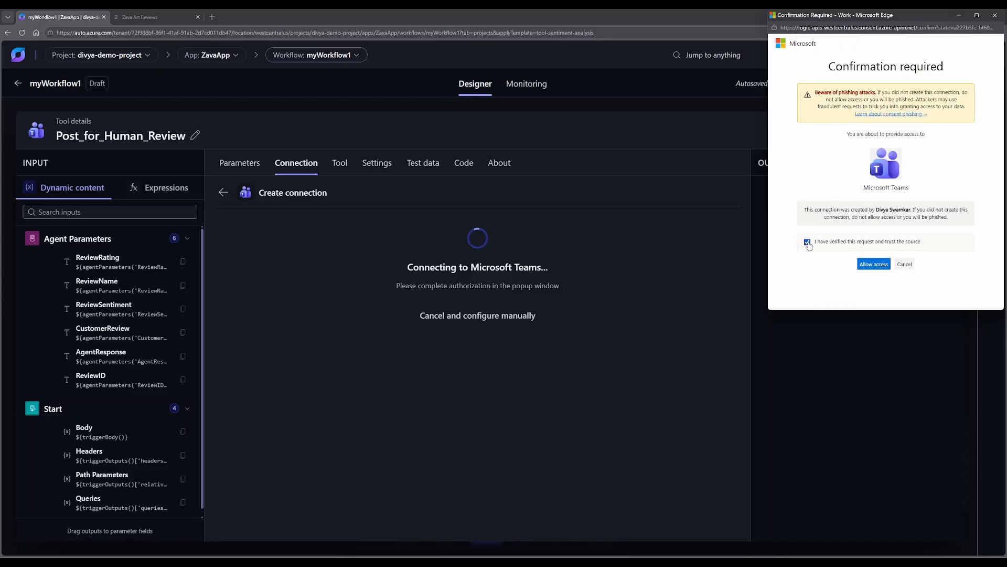
pyautogui.click(874, 265)
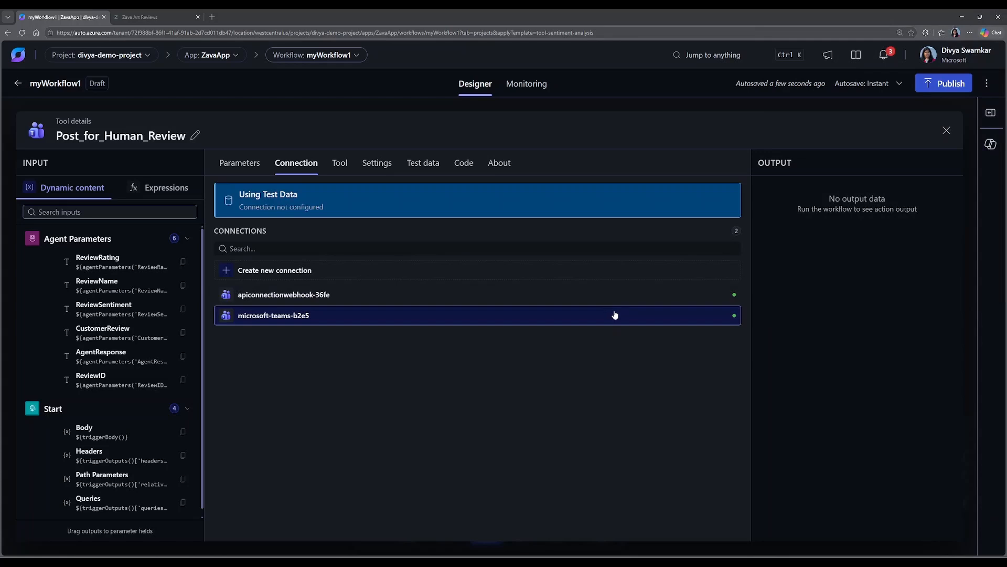
# Set the Post_for_Human_Review tool's team to Logic Apps and its channel to LA Demo.
pyautogui.click(230, 162)
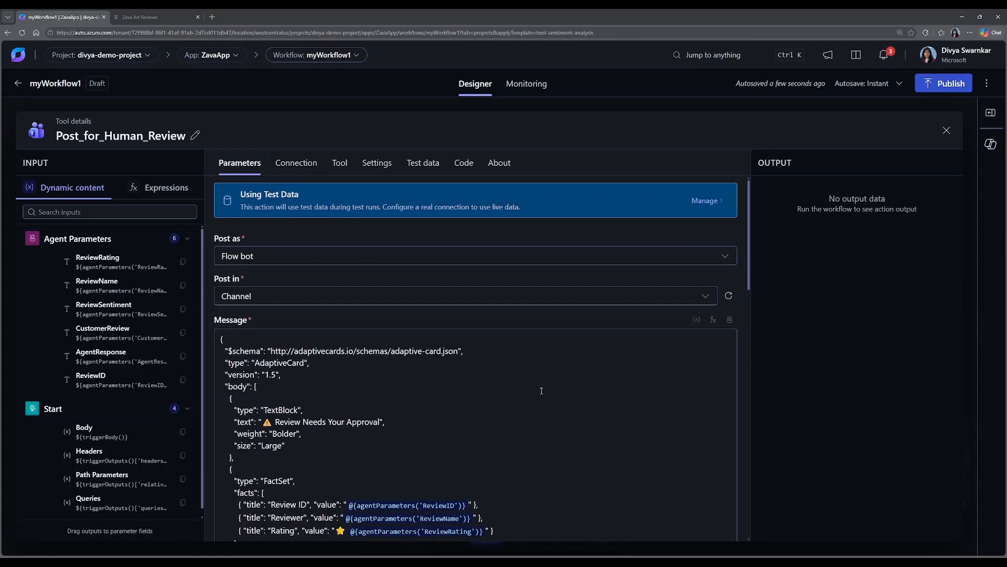
pyautogui.scroll(-3, 569, 393)
pyautogui.scroll(-8, 569, 392)
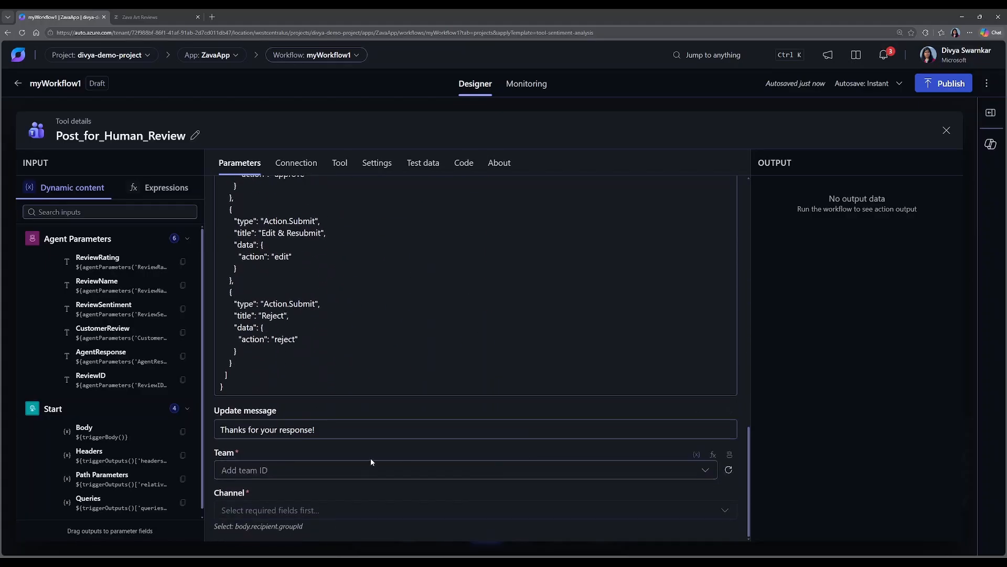
pyautogui.click(368, 470)
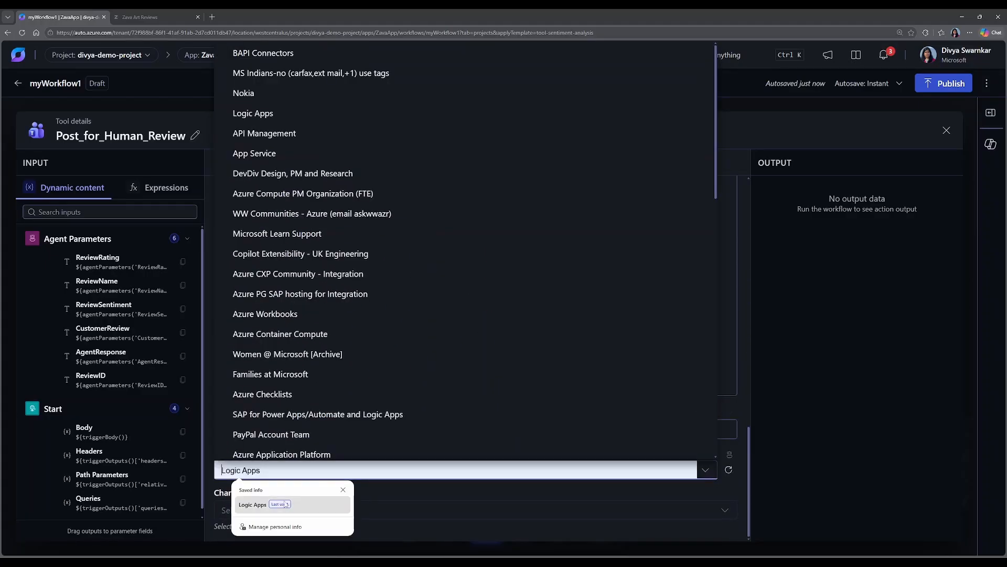
pyautogui.click(253, 504)
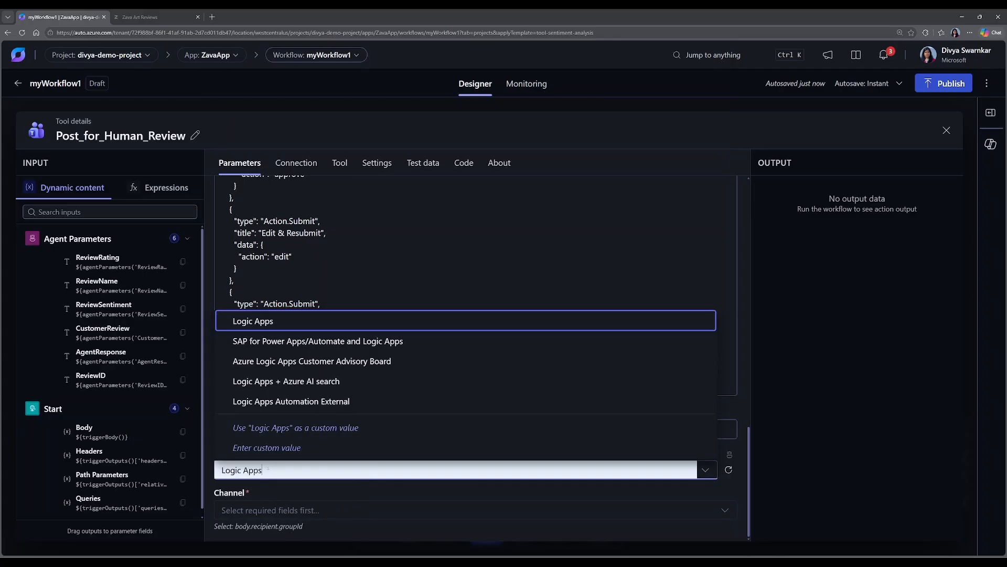
pyautogui.click(265, 322)
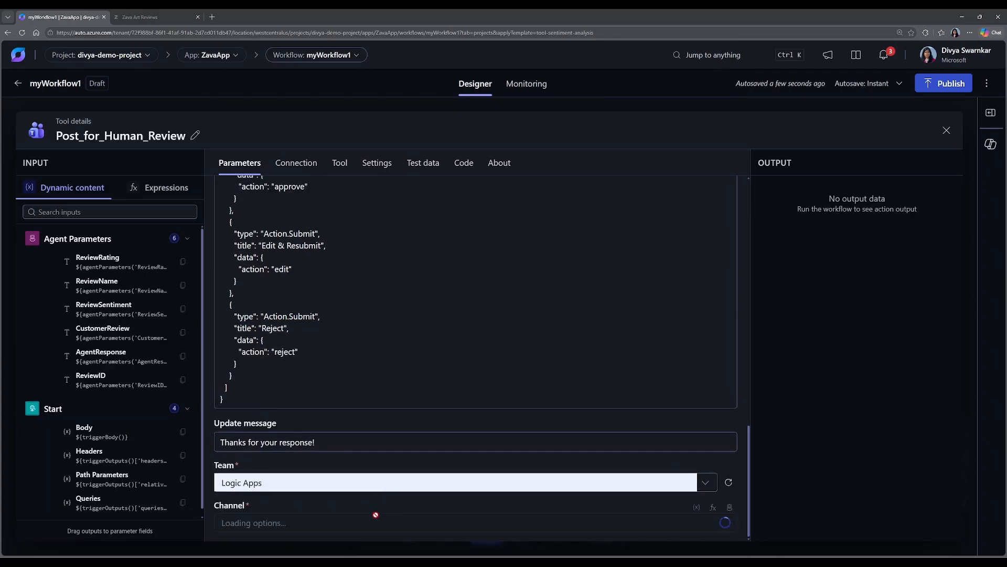
pyautogui.click(414, 525)
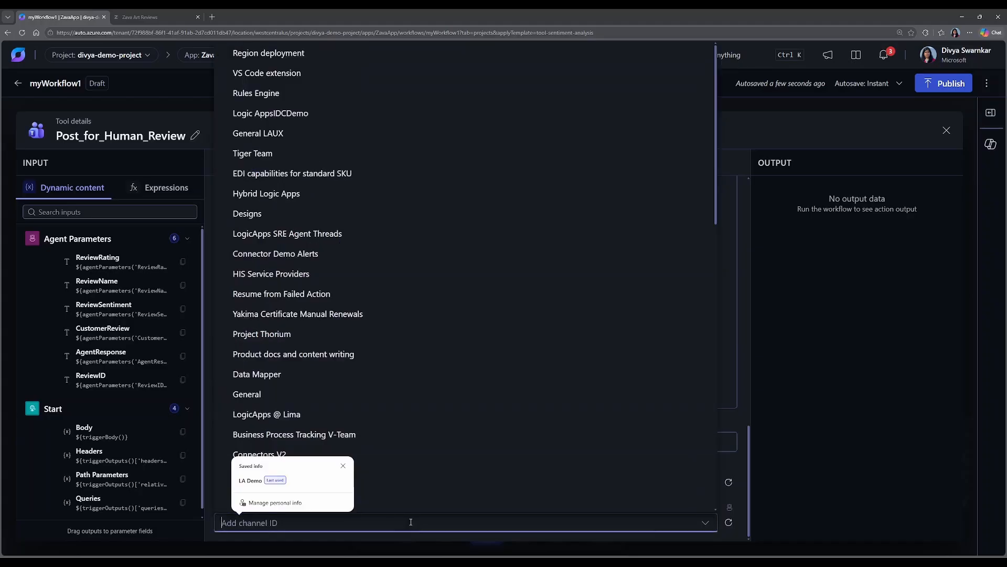
pyautogui.write('LA Demo')
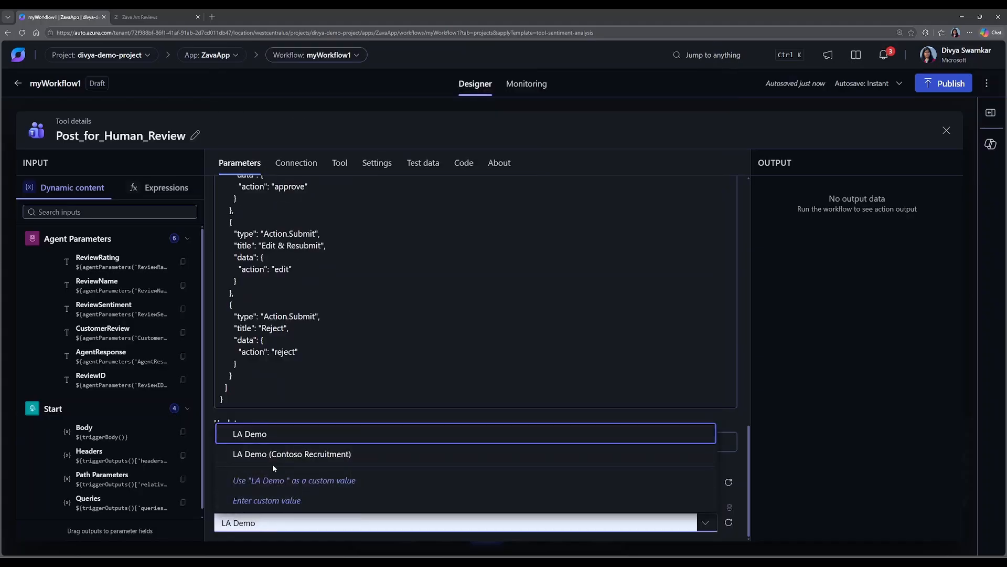
pyautogui.click(269, 439)
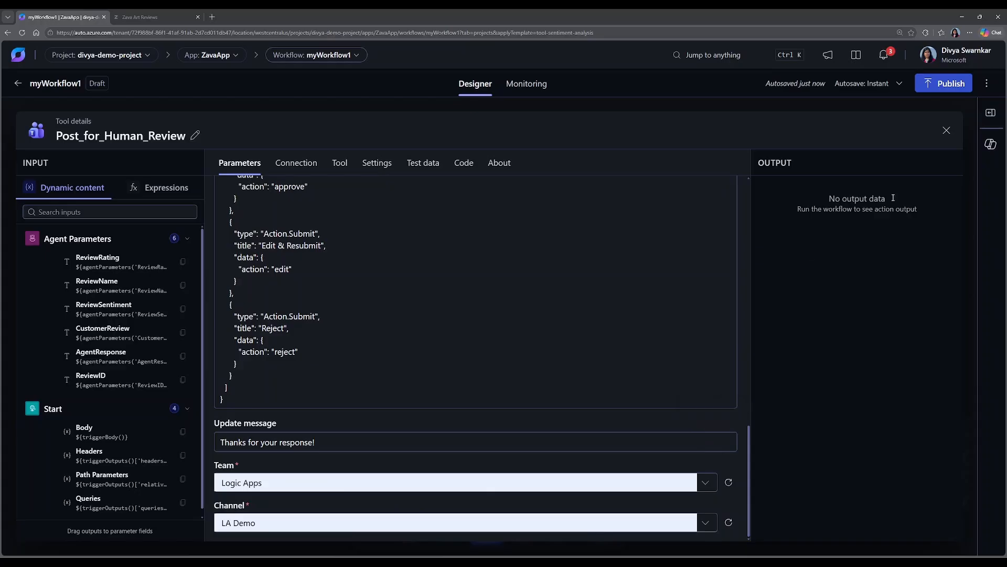
# Turn off test data for the Post_for_Human_Review tool and close its details.
pyautogui.click(424, 169)
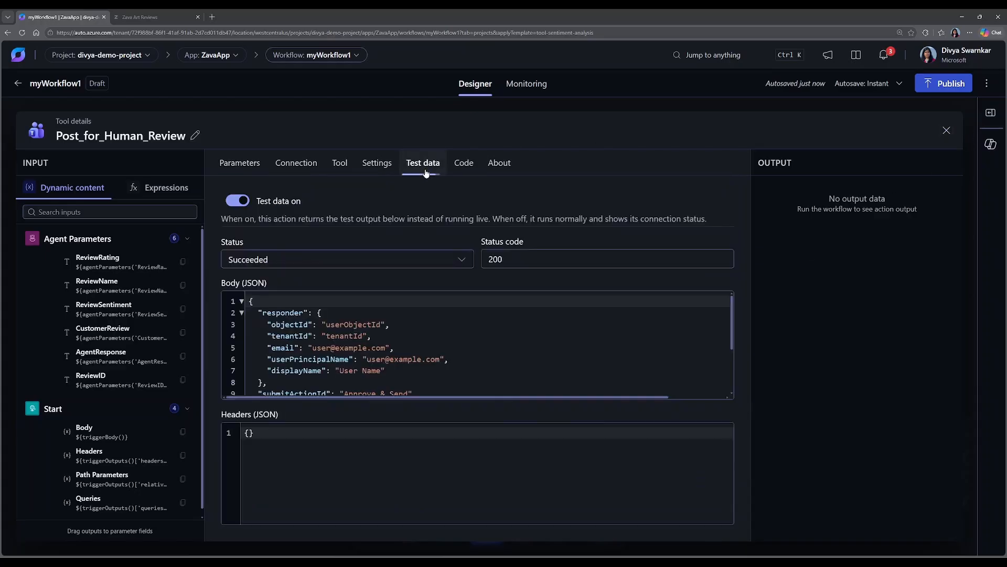
pyautogui.click(238, 201)
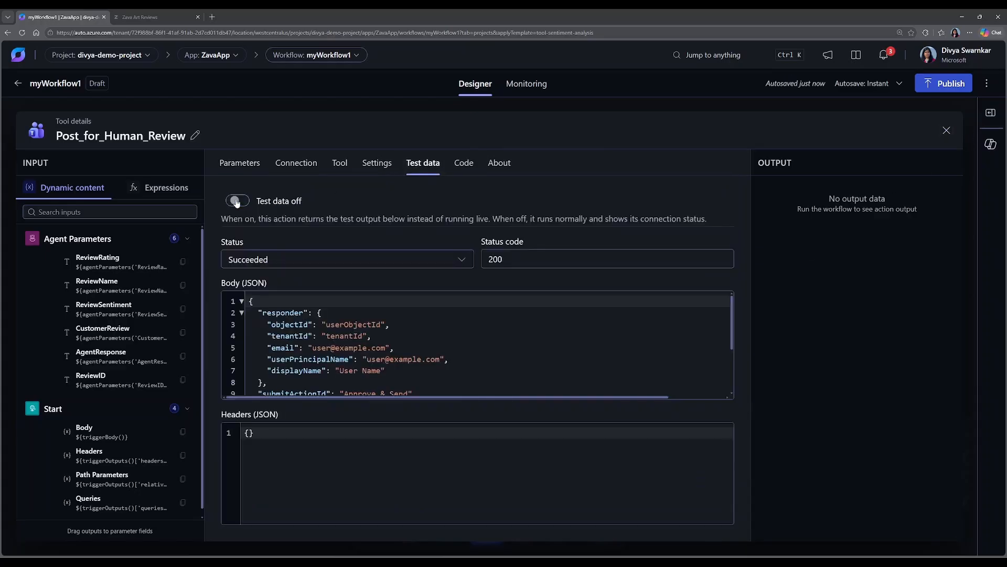
pyautogui.click(947, 131)
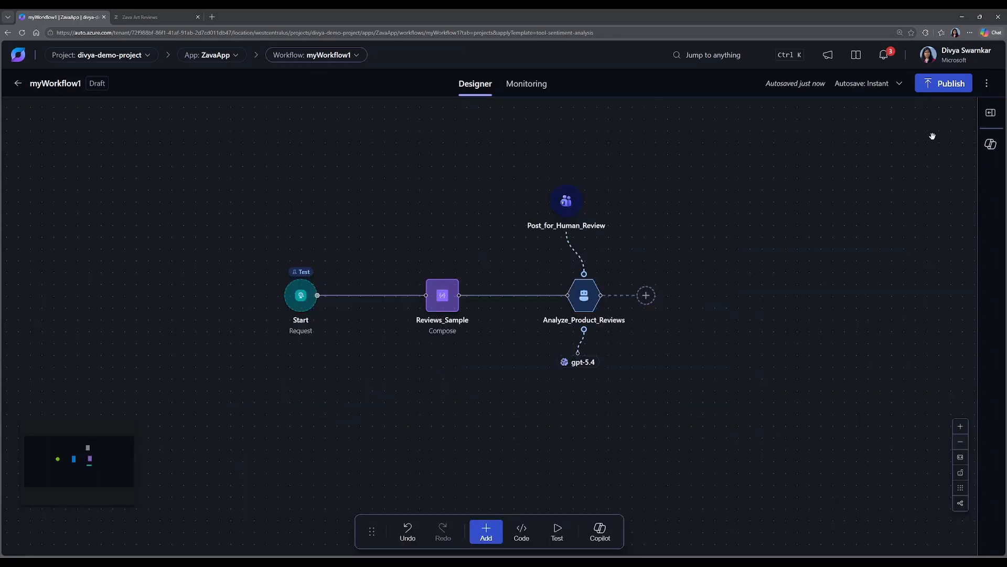
# Turn off mock data for the Start trigger and return to the workflow canvas.
pyautogui.click(301, 300)
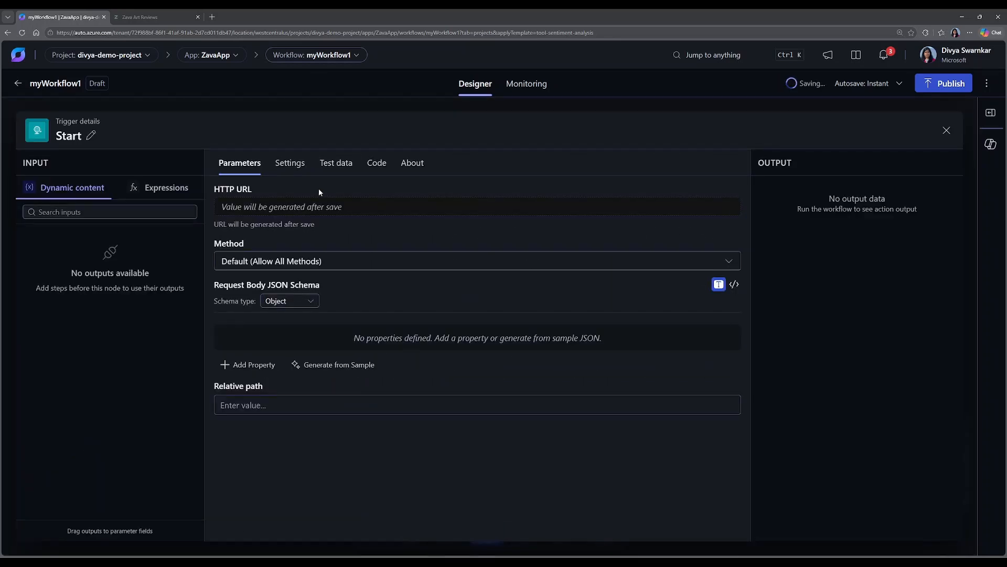
pyautogui.click(336, 163)
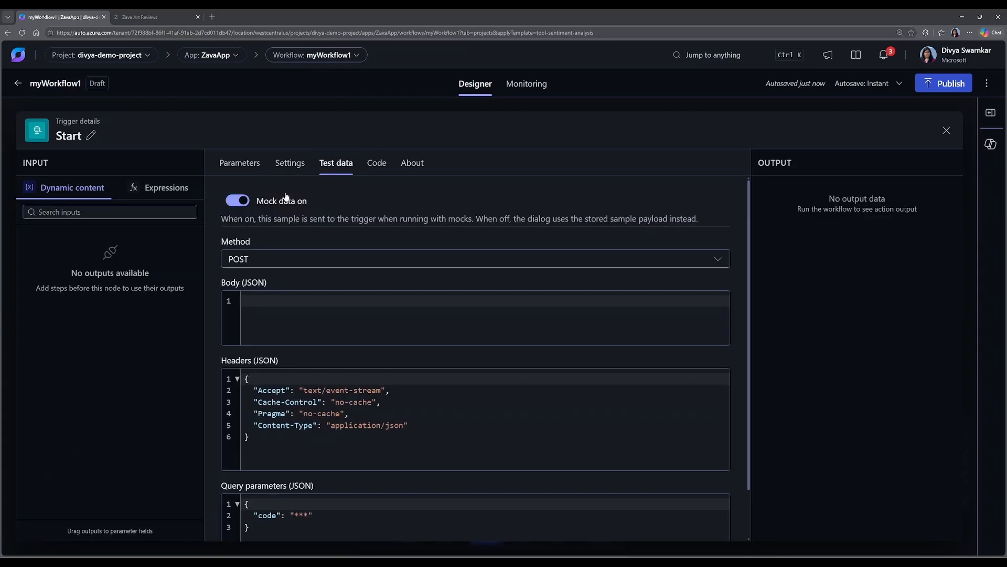
pyautogui.click(231, 202)
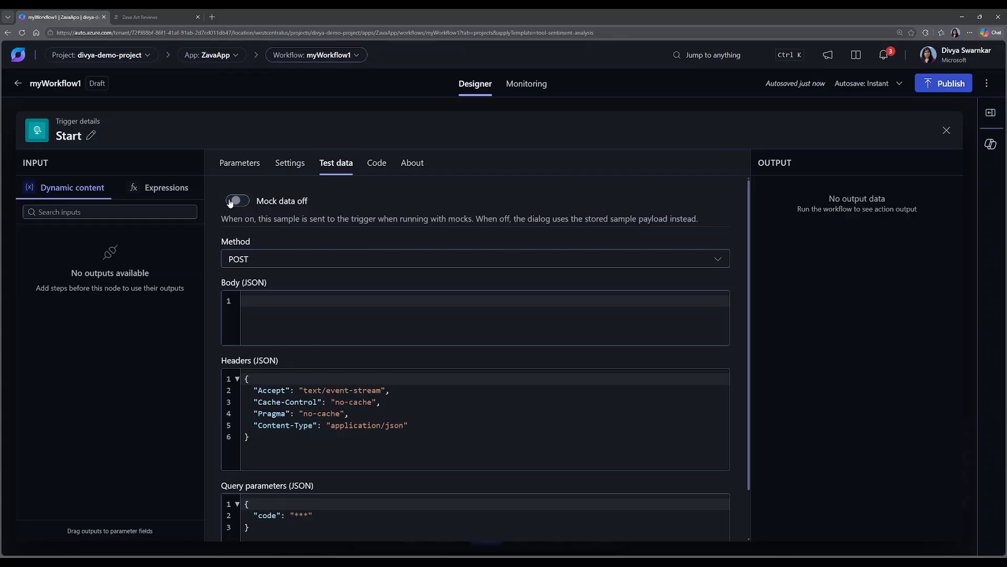
pyautogui.click(946, 131)
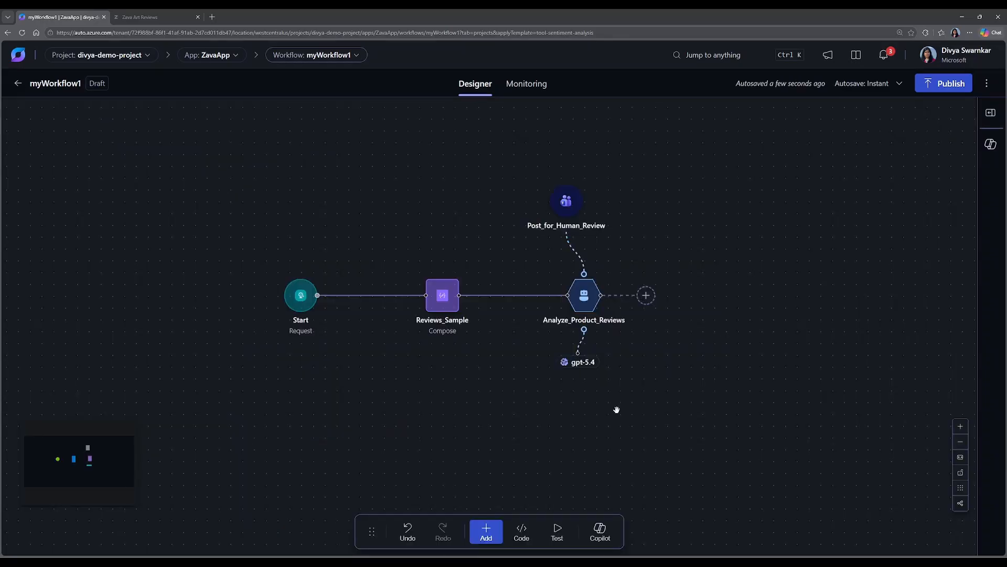
# Delete the Reviews_Sample compose action from the workflow.
pyautogui.rightClick(443, 295)
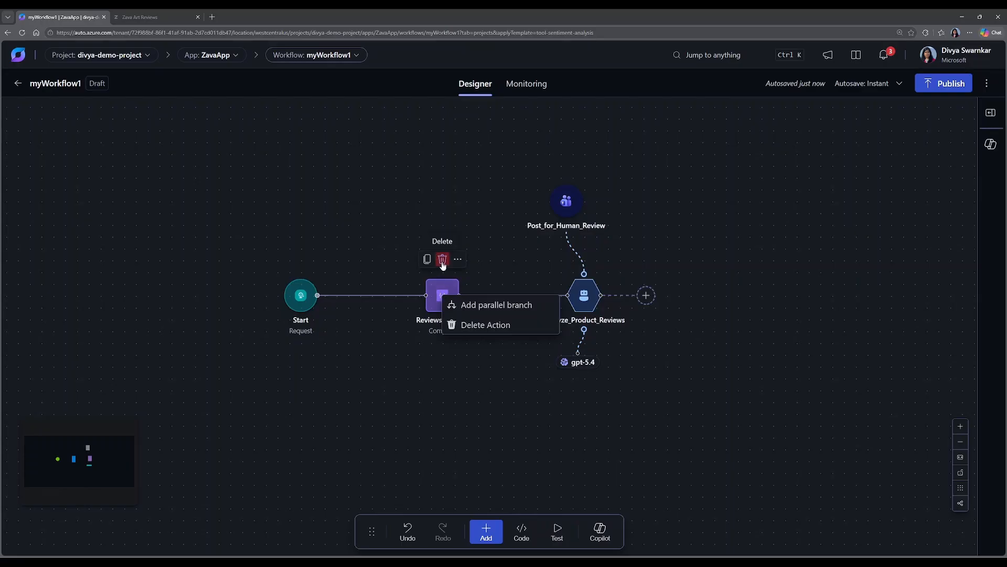
pyautogui.click(442, 259)
pyautogui.click(488, 395)
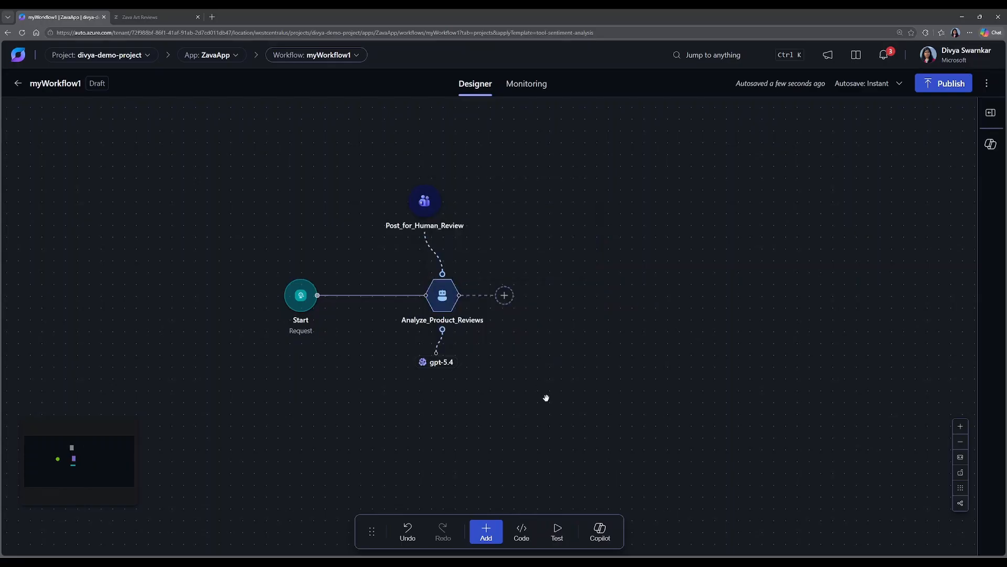
# Publish the myWorkflow1 draft to production and copy the HTTP URL generated for the Start trigger.
pyautogui.moveTo(544, 398); pyautogui.dragTo(642, 388)
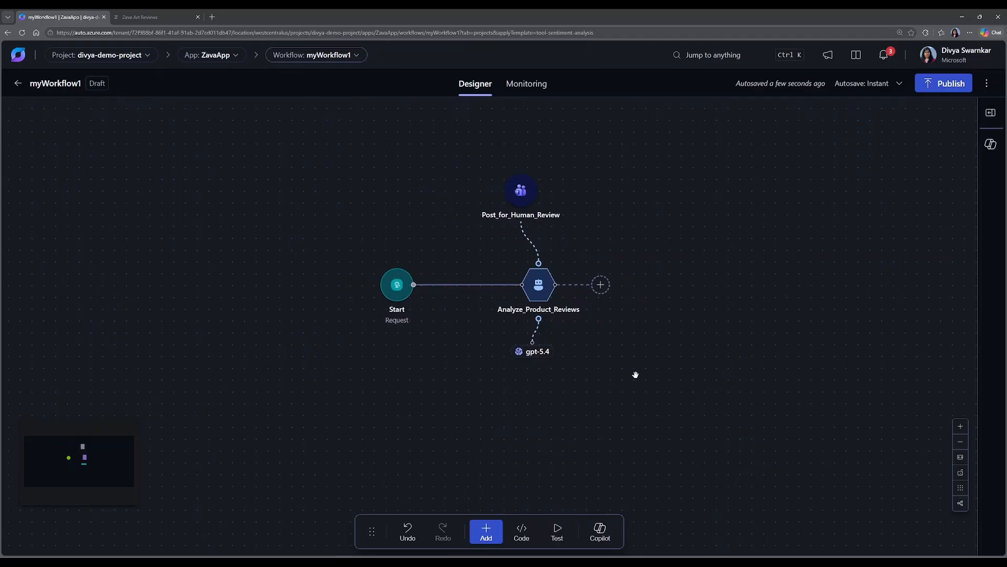
pyautogui.click(942, 85)
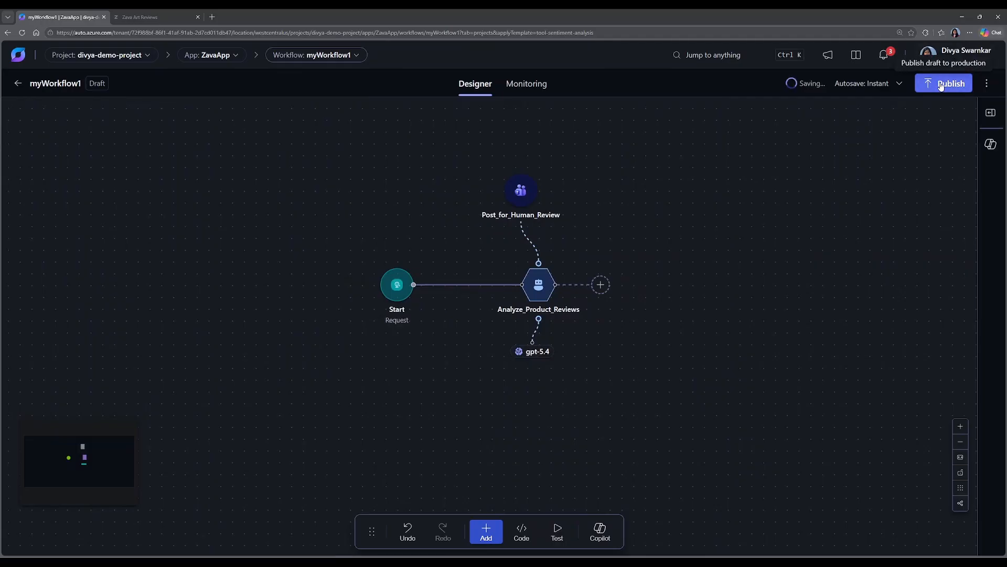
pyautogui.click(943, 86)
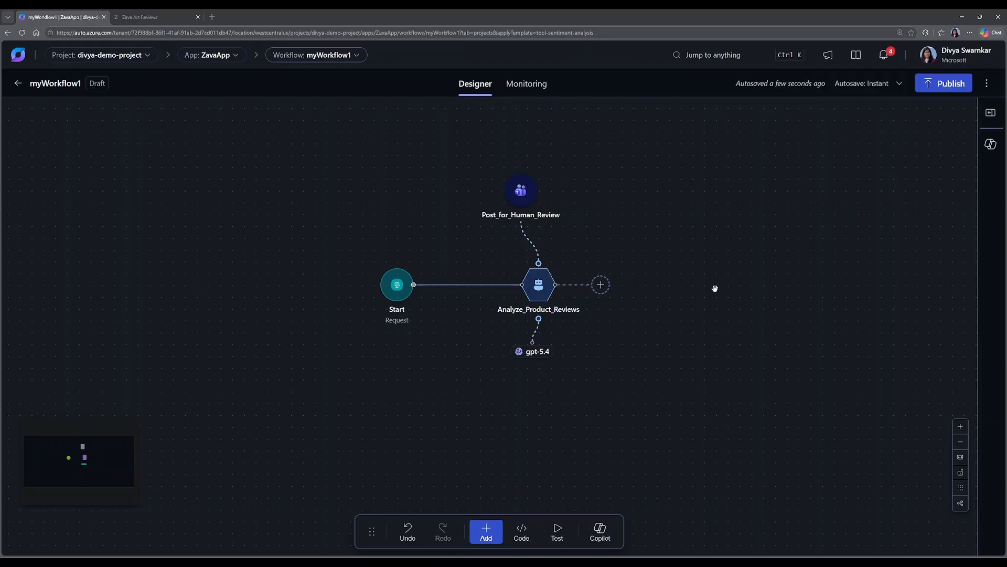
pyautogui.click(397, 285)
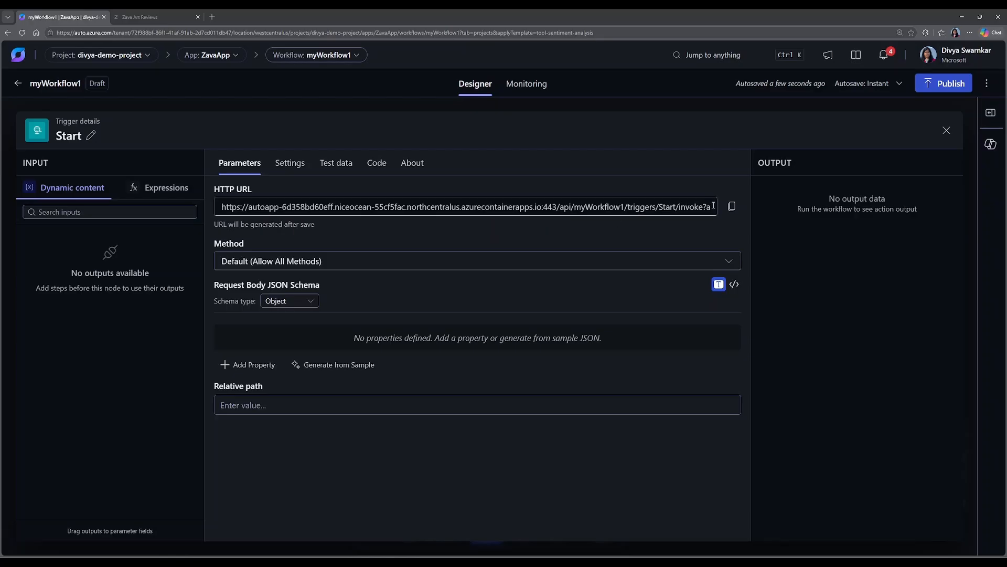
pyautogui.click(733, 208)
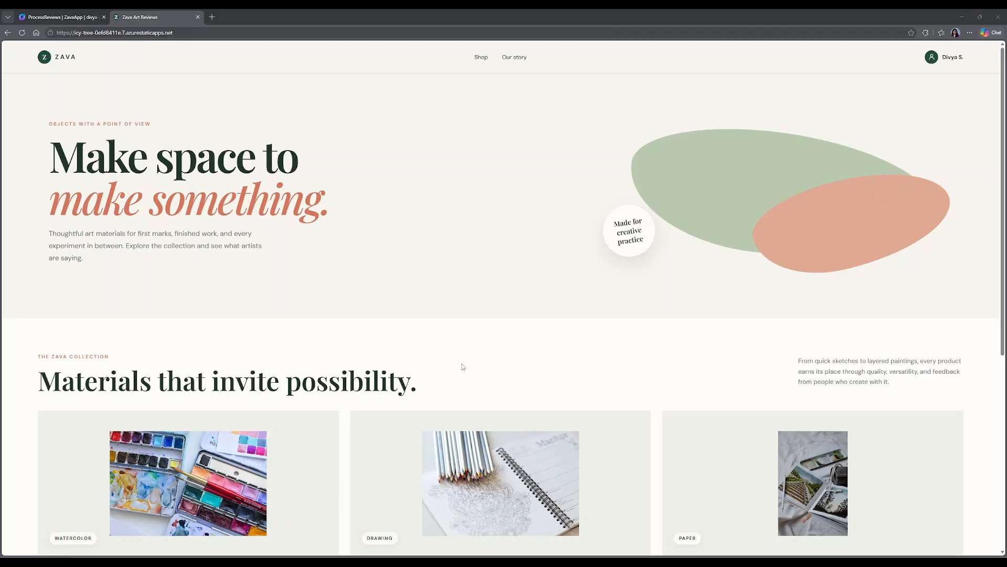
# Open the Acrylic Color Collection product page in the Zava shop and go to its review form.
pyautogui.scroll(-5, 464, 366)
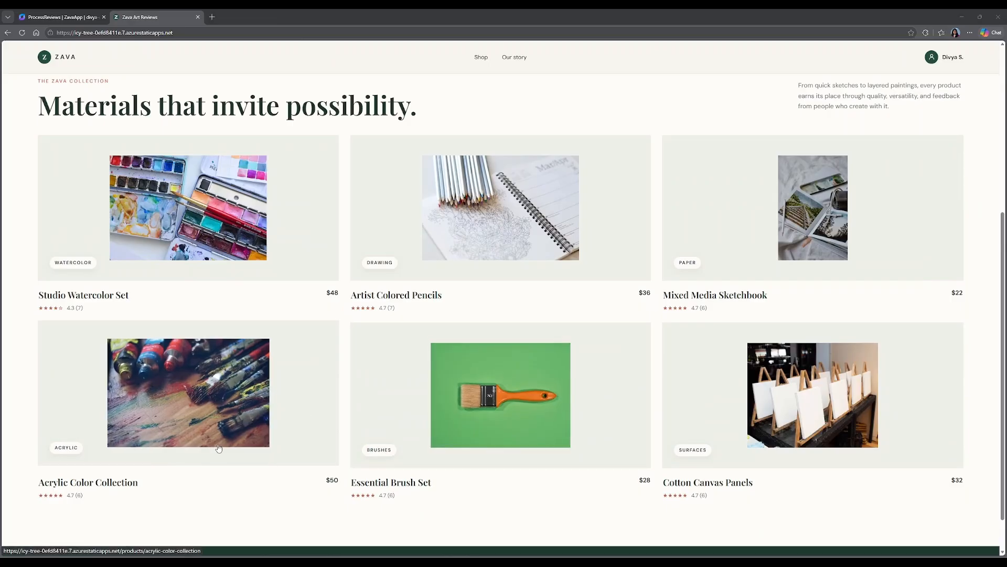
pyautogui.click(197, 389)
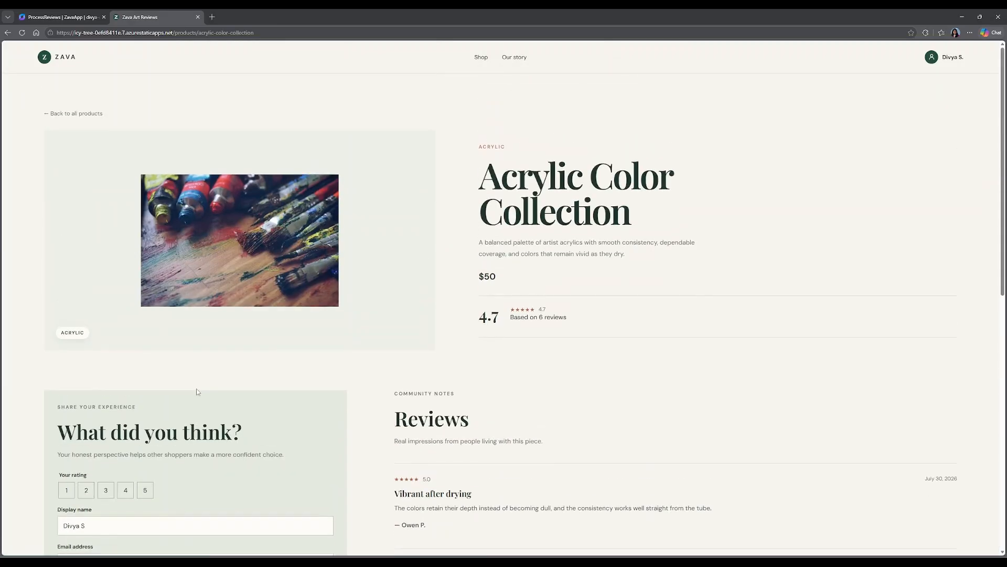
pyautogui.scroll(-4, 501, 398)
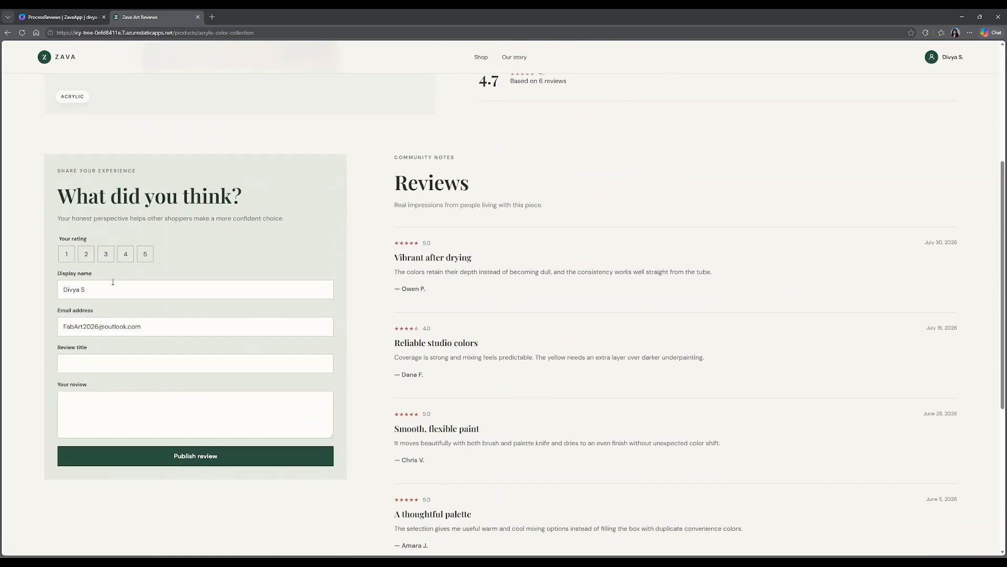
# Publish a 2-star review titled "Poor Quality", pasting the prepared text about useful brush shapes, loose bristles and handles lighter than expected.
pyautogui.click(86, 255)
pyautogui.click(79, 362)
pyautogui.write('Poor Quality')
pyautogui.click(79, 408)
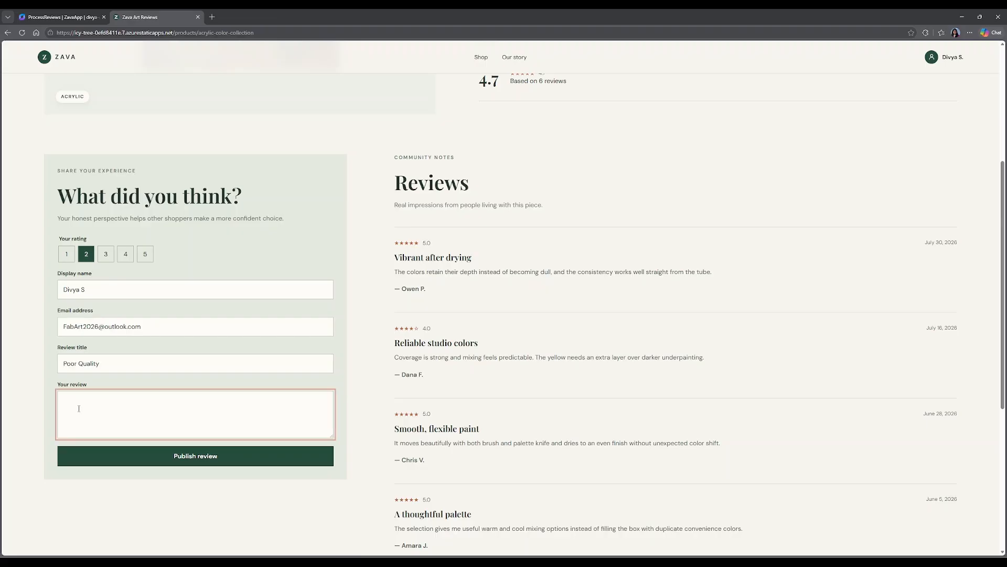
pyautogui.hotkey('ctrl', 'v')
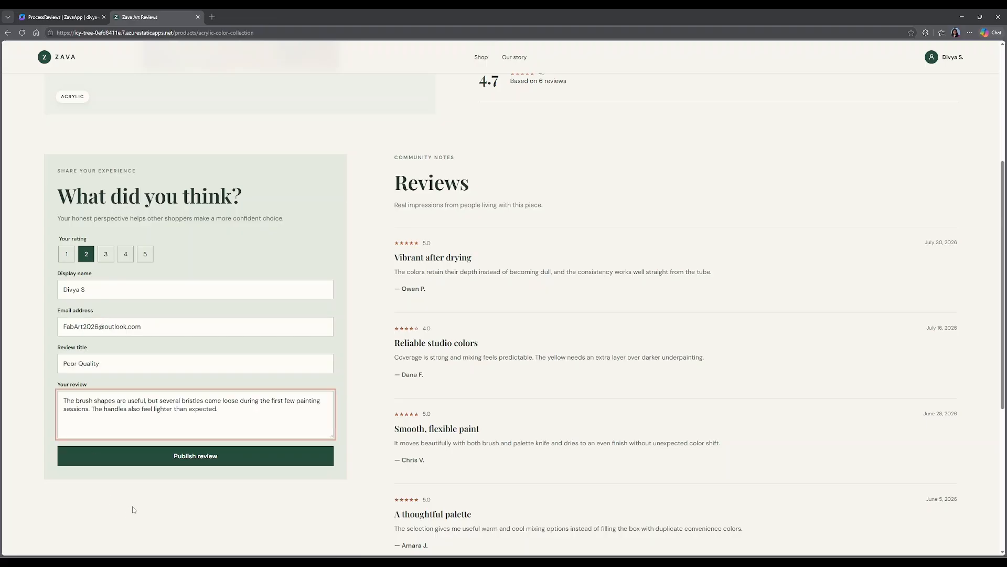
pyautogui.click(147, 500)
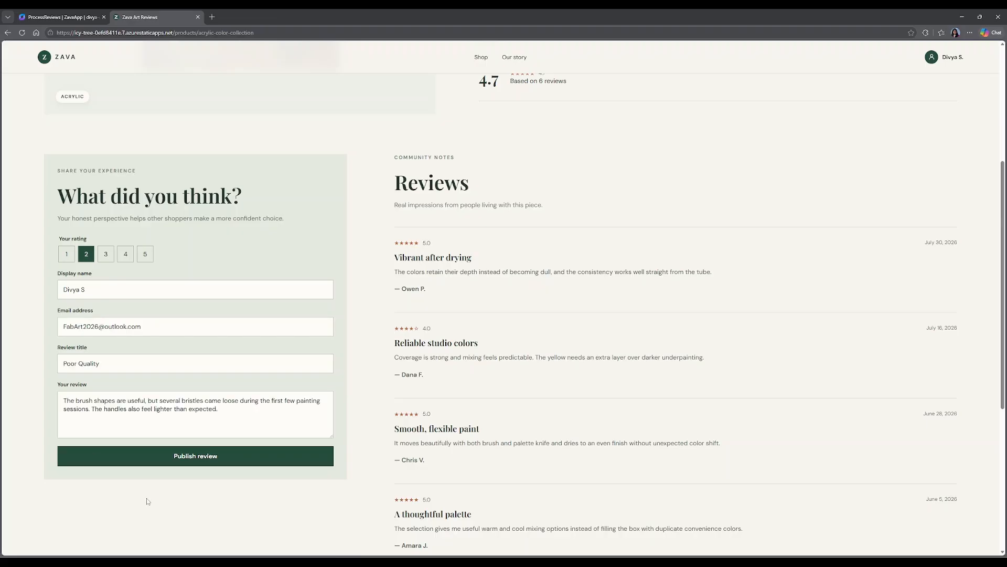
pyautogui.click(149, 462)
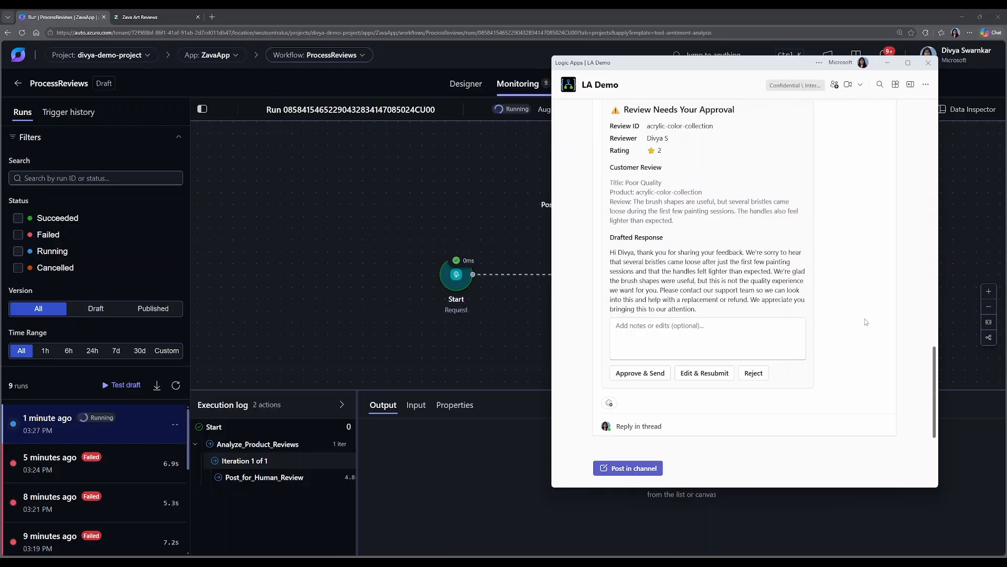
# Approve and send the drafted review response in the LA Demo Teams channel and check the agent's last message in the run output.
pyautogui.click(642, 374)
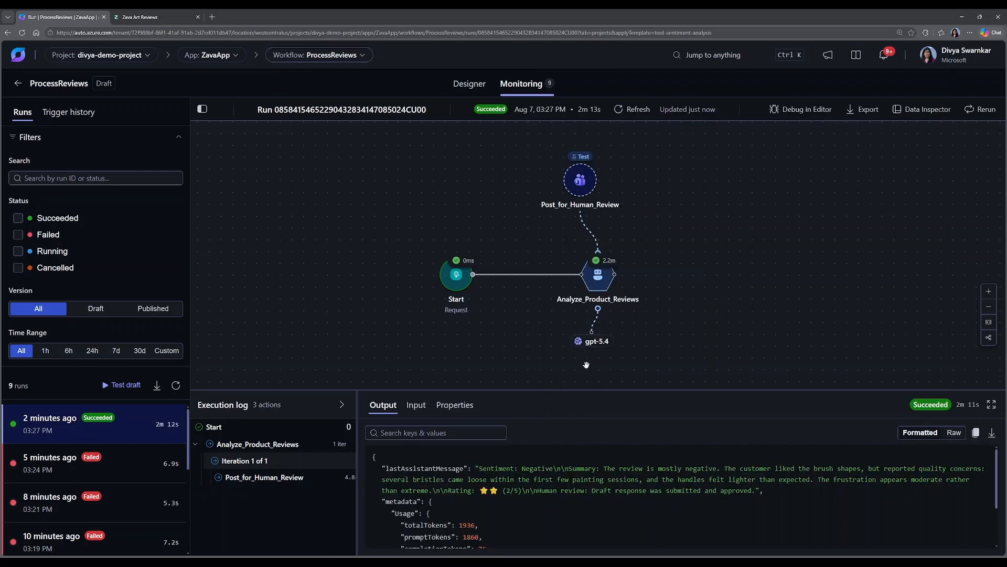
pyautogui.moveTo(581, 390); pyautogui.dragTo(583, 366)
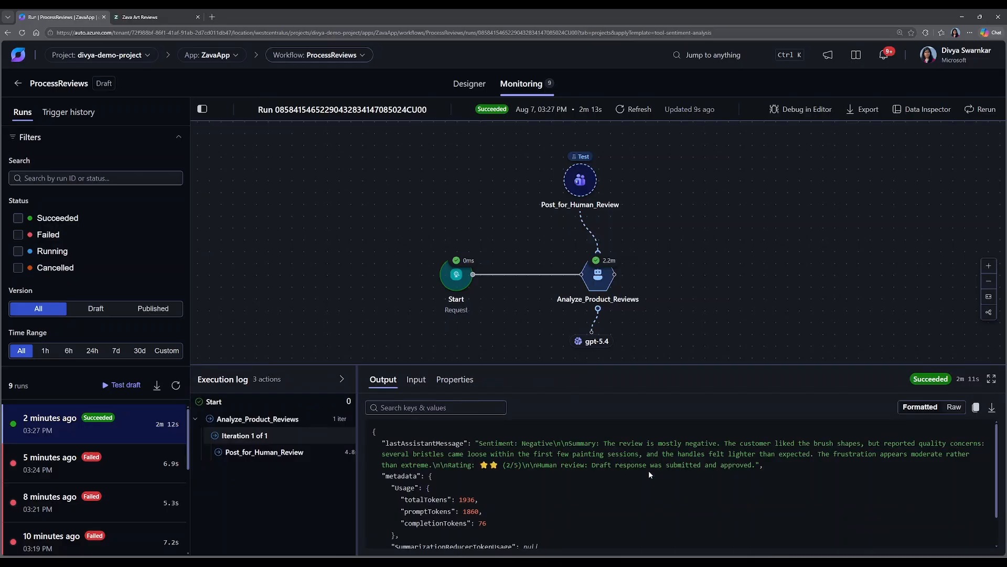
pyautogui.moveTo(674, 466); pyautogui.dragTo(752, 466)
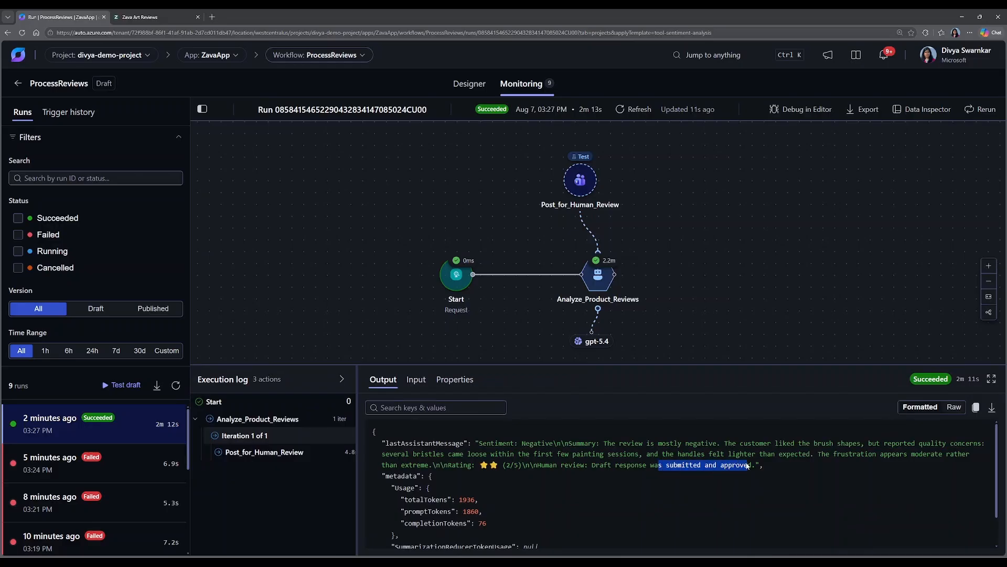
pyautogui.click(670, 505)
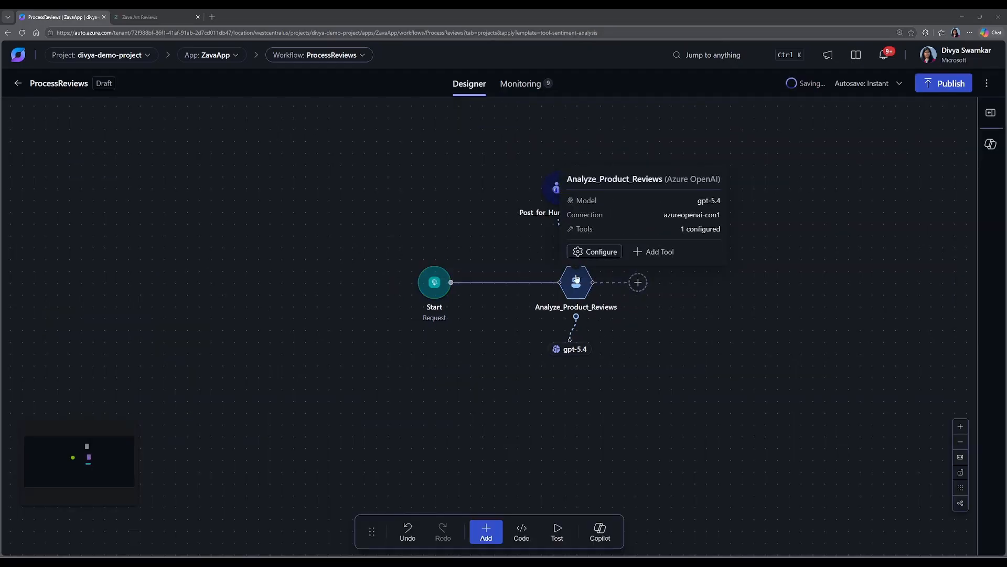
# Add the Outlook.com action "Send an email (V2)" as a tool to the Analyze_Product_Reviews agent.
pyautogui.click(657, 254)
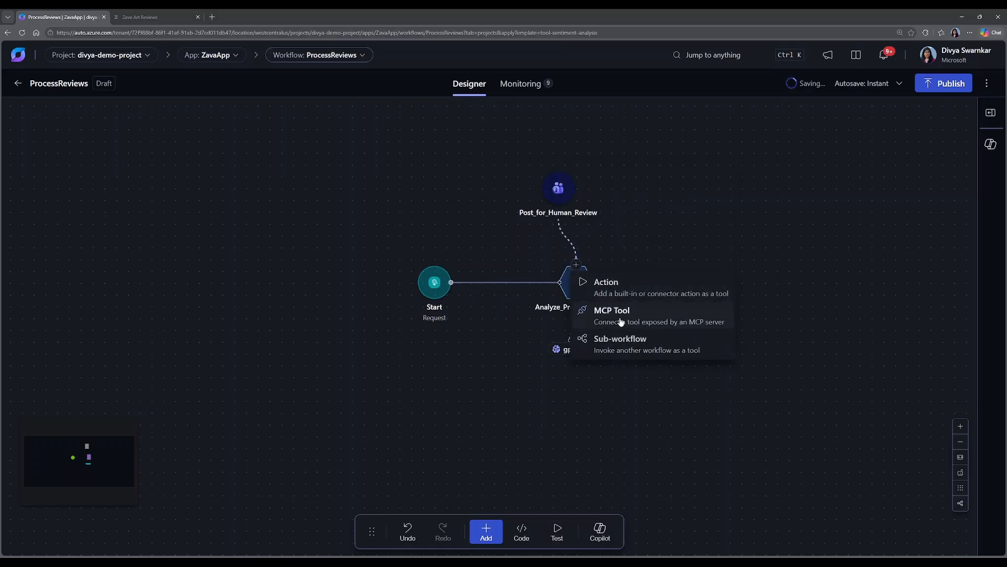
pyautogui.click(613, 288)
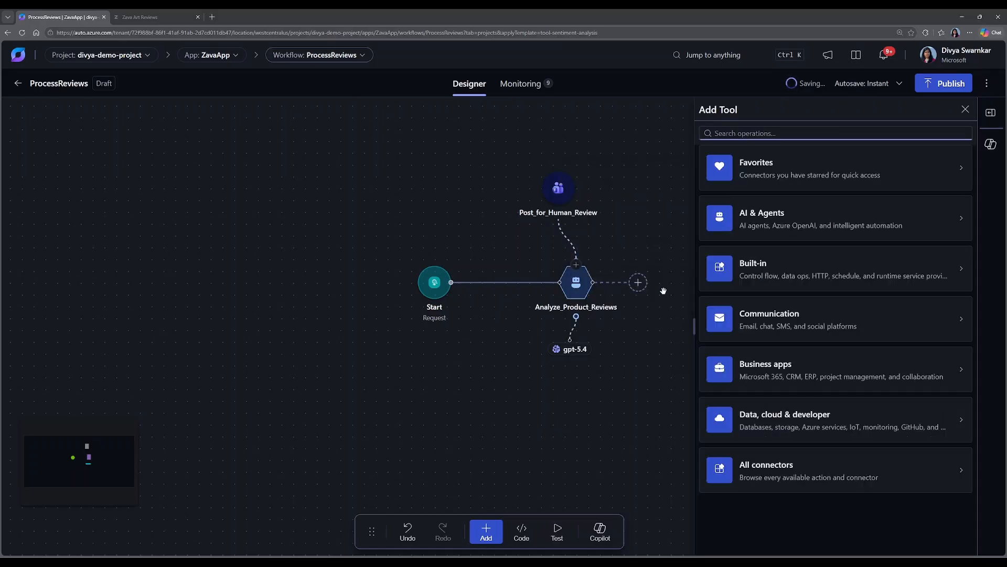
pyautogui.click(803, 330)
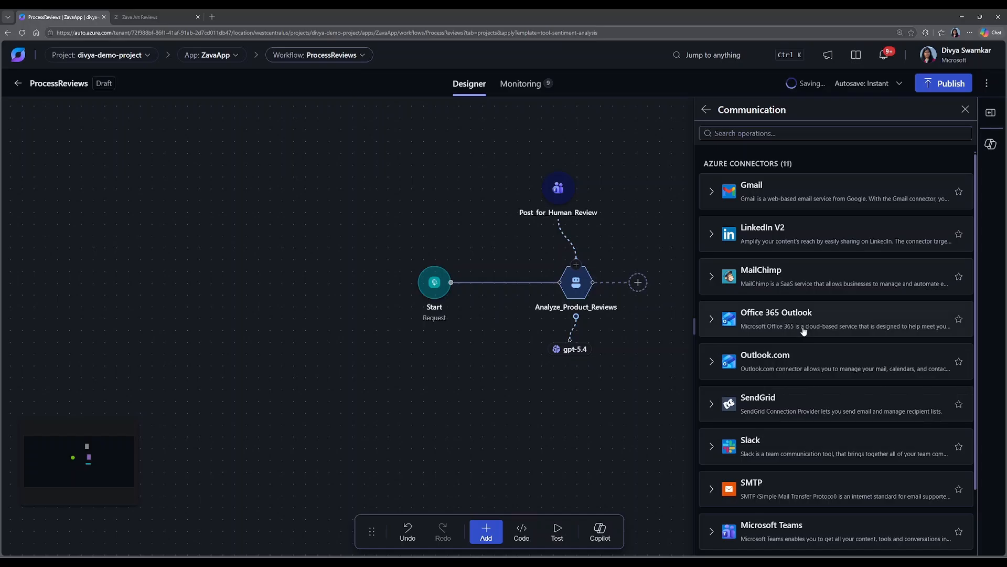
pyautogui.click(782, 363)
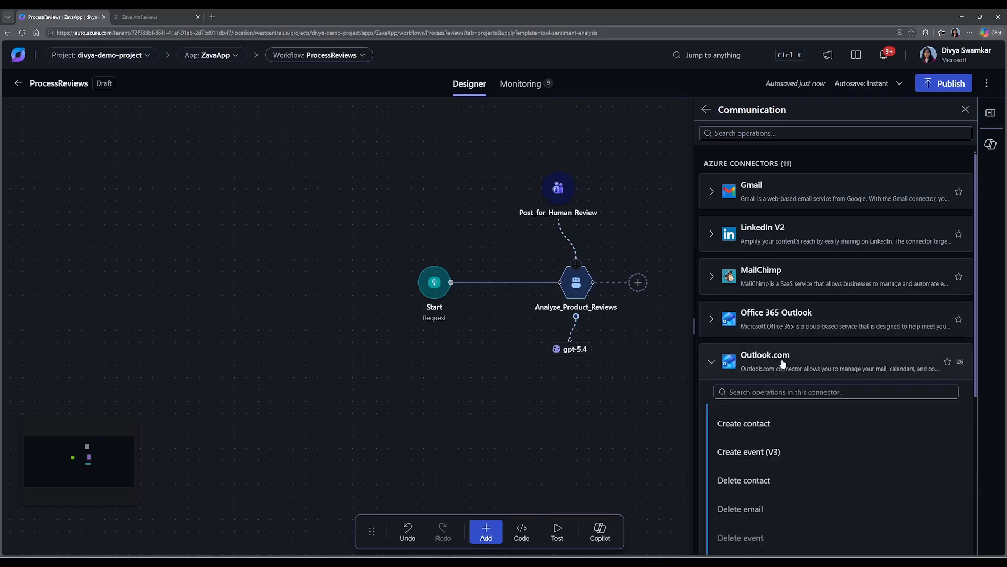
pyautogui.click(771, 394)
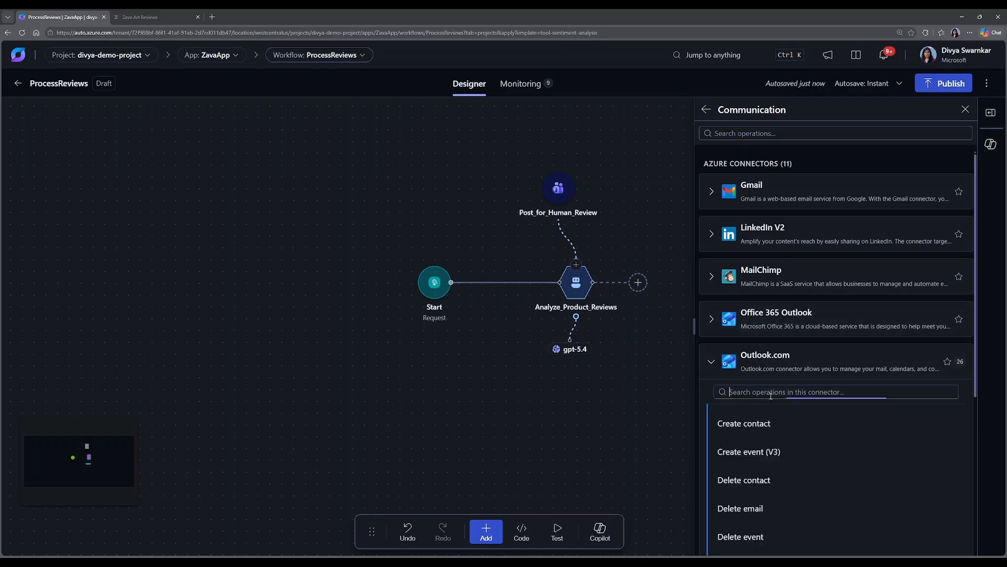
pyautogui.write('send')
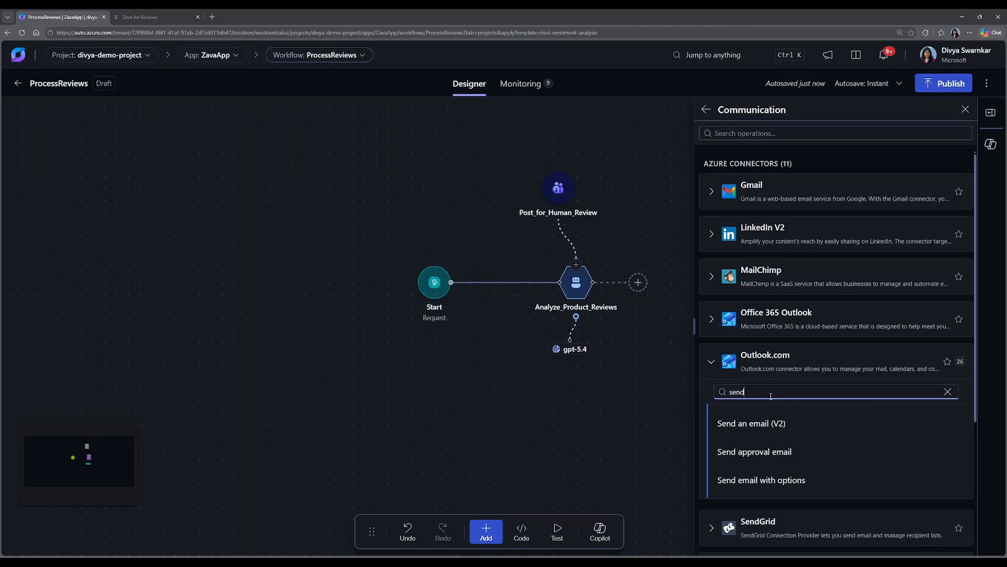
pyautogui.click(745, 426)
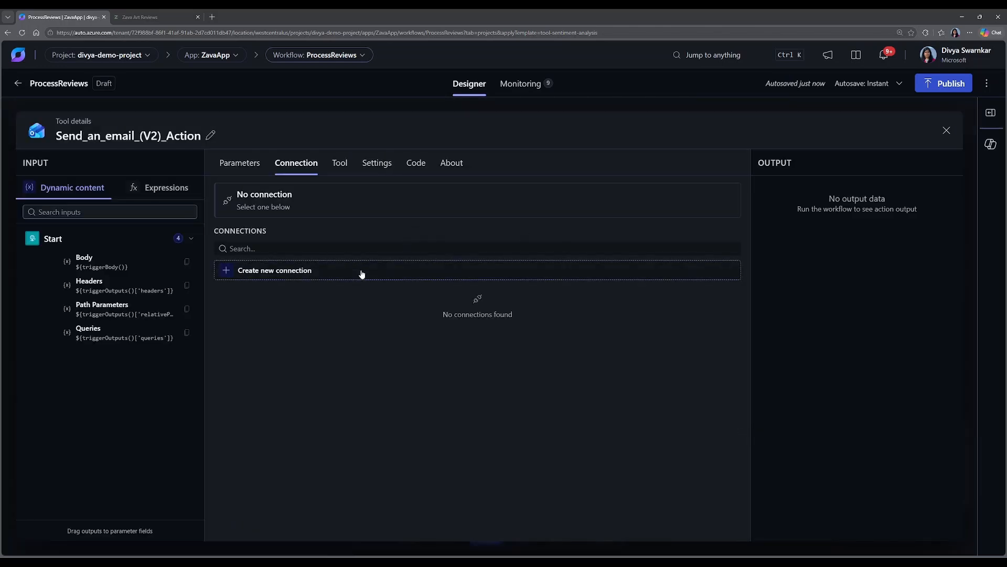
# Create a new Outlook.com connection for the email tool, authorizing it with the FabArt Lmtd account and allowing the requested access.
pyautogui.click(283, 276)
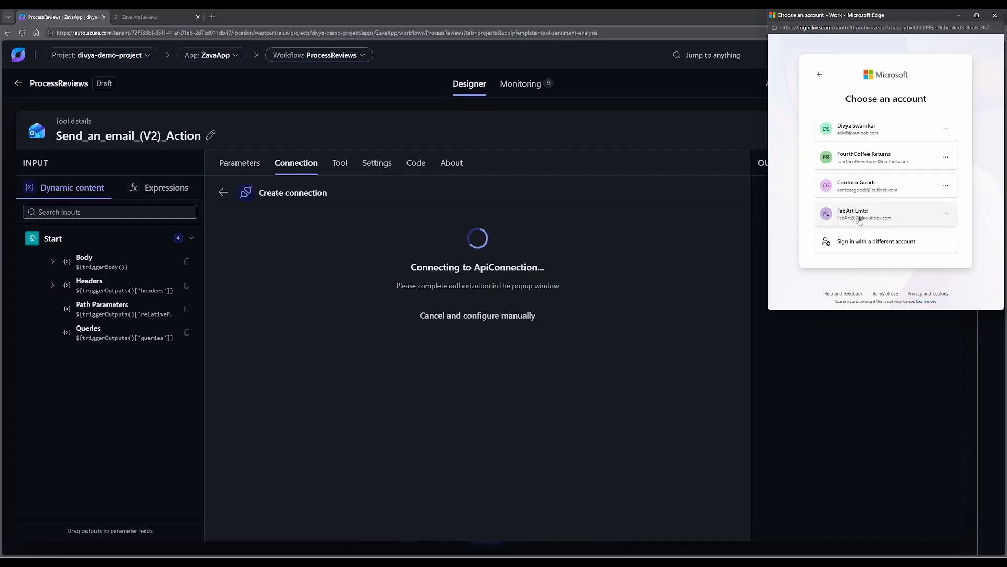
pyautogui.click(860, 220)
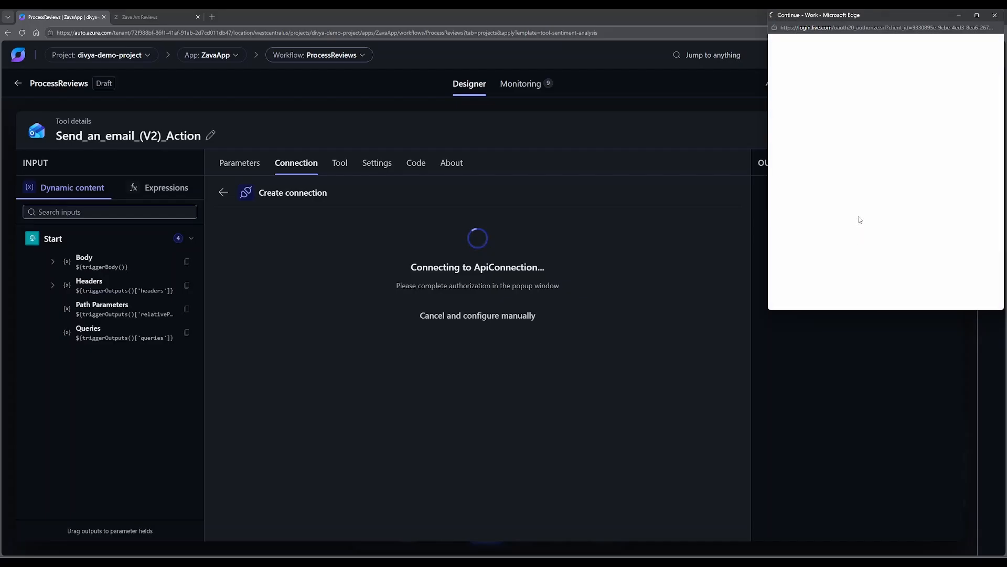
pyautogui.click(939, 276)
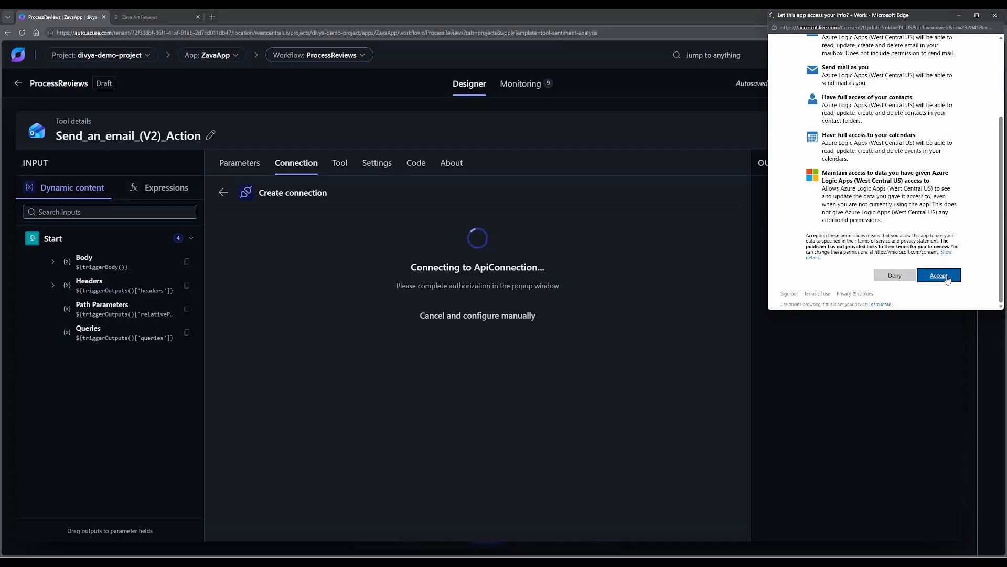
pyautogui.click(807, 241)
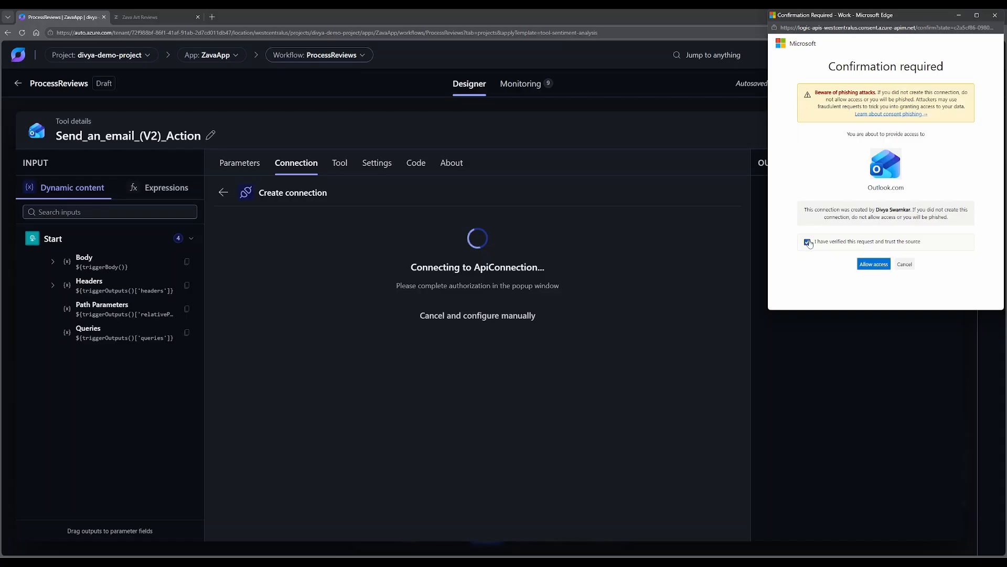
pyautogui.click(864, 265)
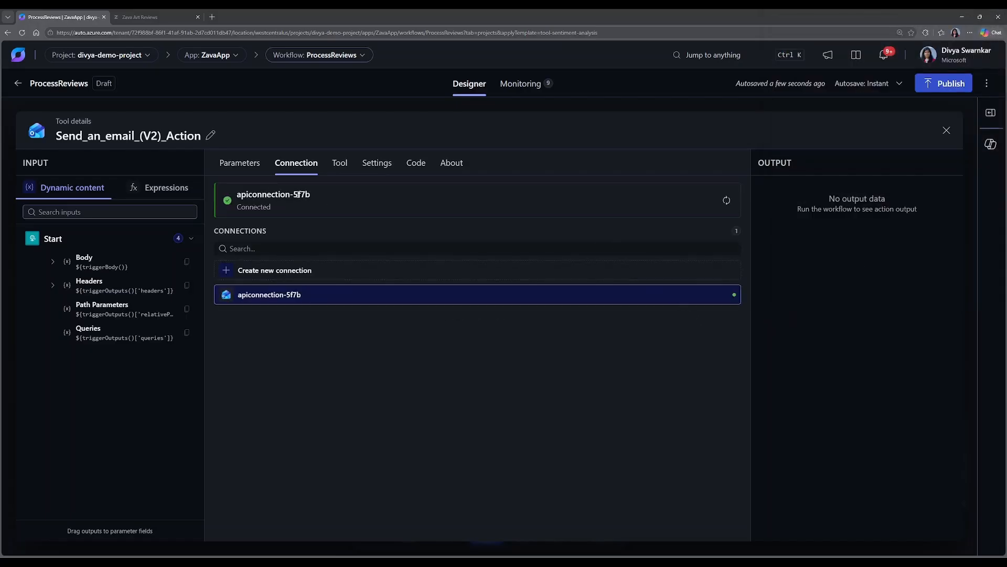
# Set the email's To parameter to the review sender's address with the expression ${triggerBody().sender.email}.
pyautogui.click(241, 164)
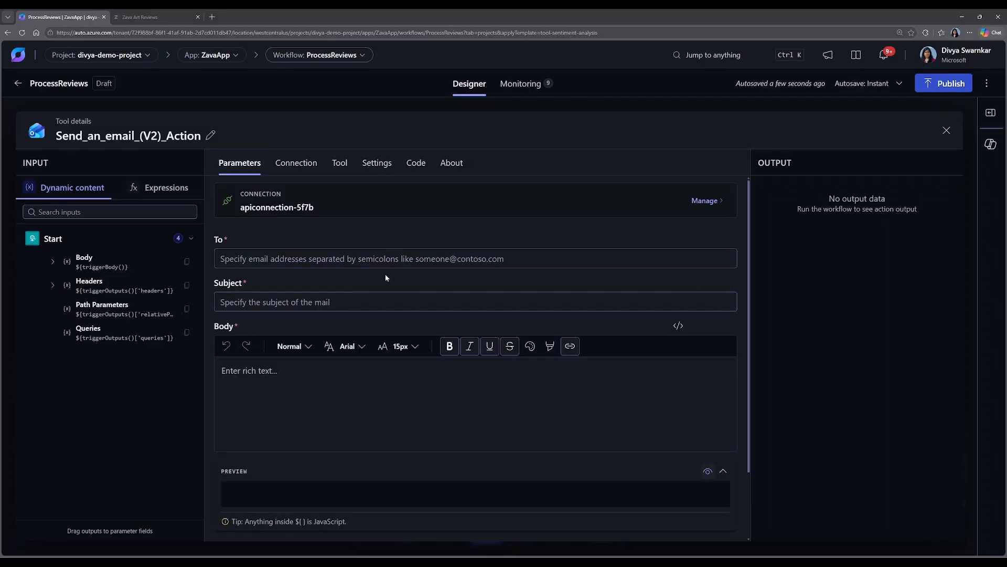
pyautogui.click(354, 259)
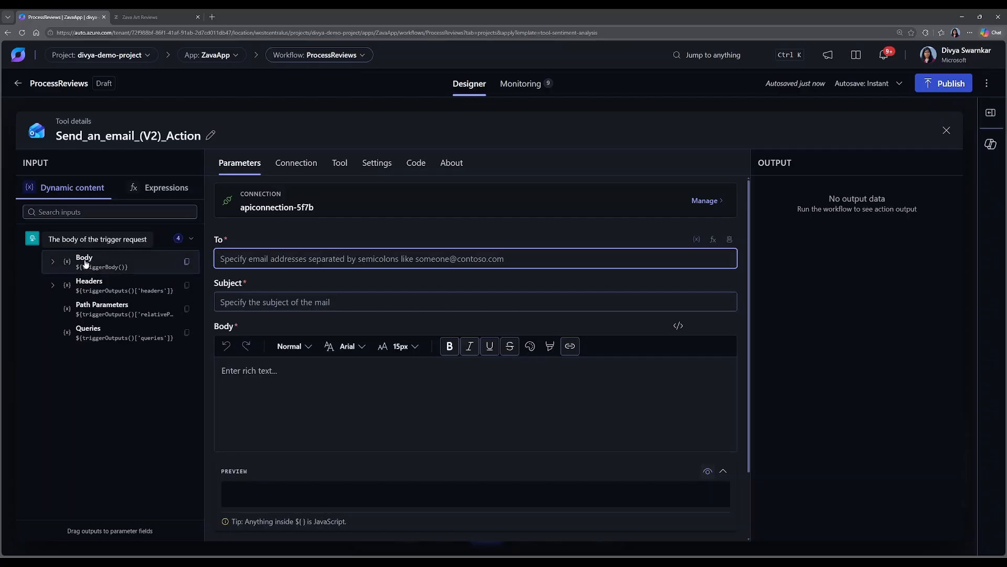
pyautogui.moveTo(85, 263); pyautogui.dragTo(246, 260)
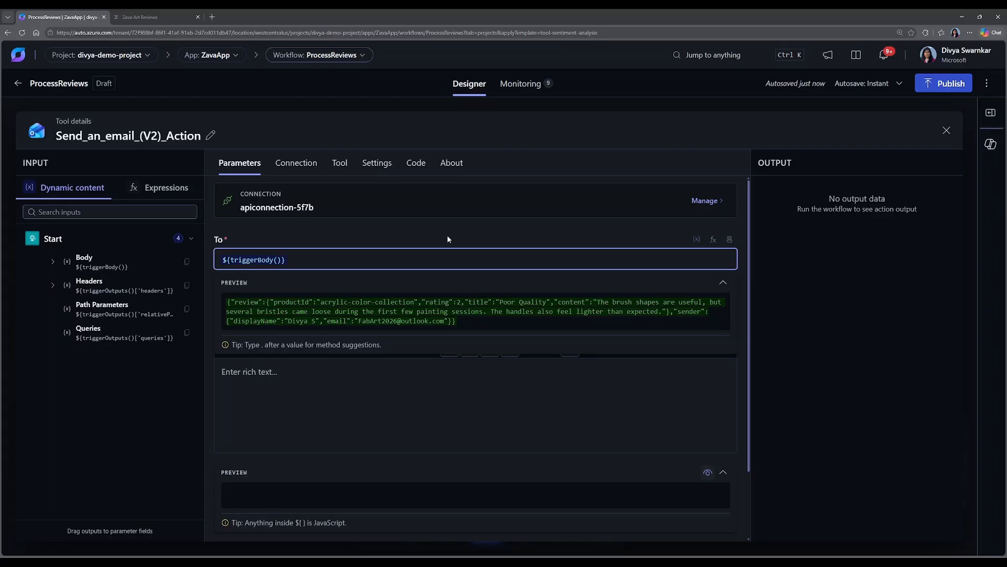
pyautogui.write('.do')
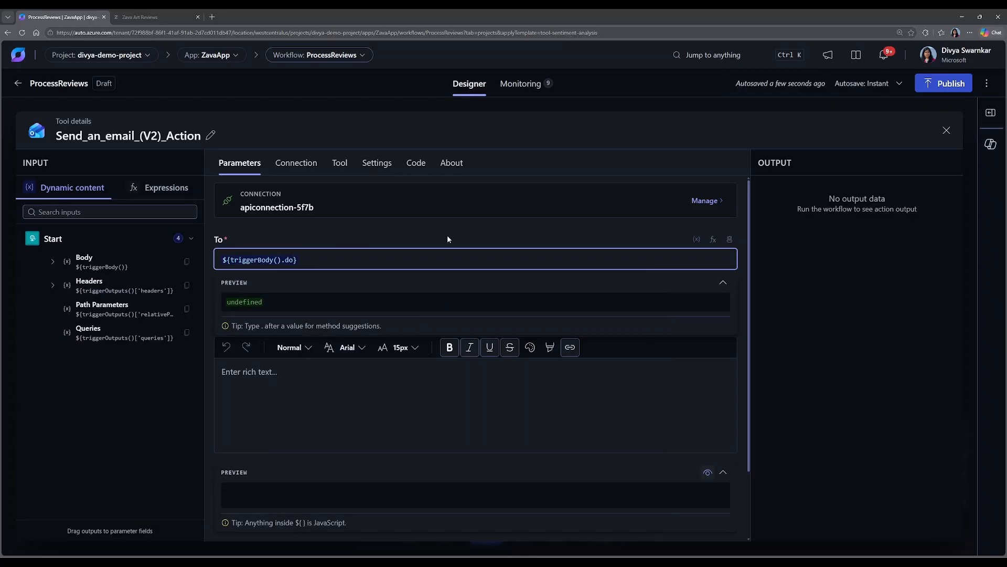
pyautogui.press('BackSpace')
pyautogui.press('BackSpace')
pyautogui.write('se')
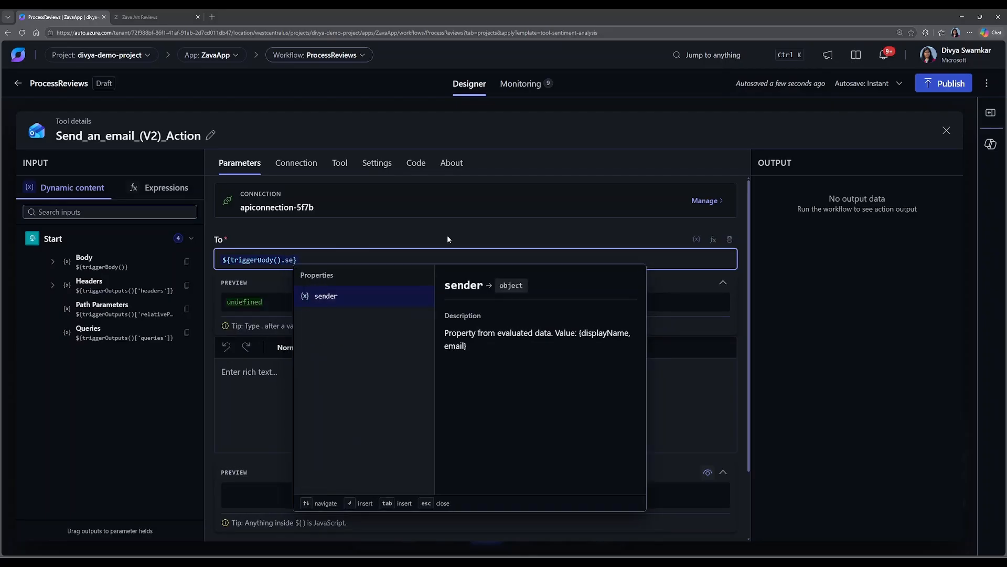
pyautogui.click(326, 296)
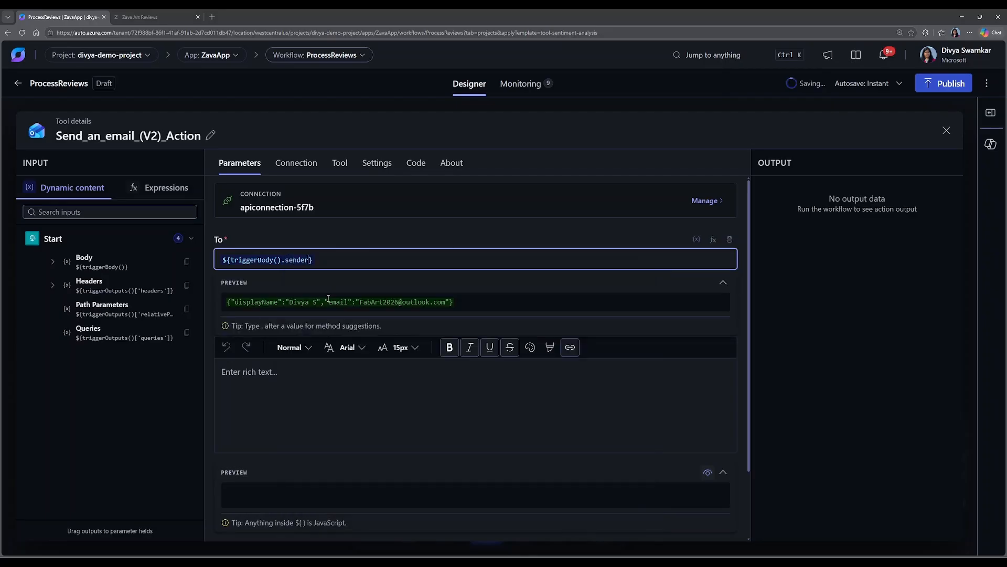
pyautogui.write('.')
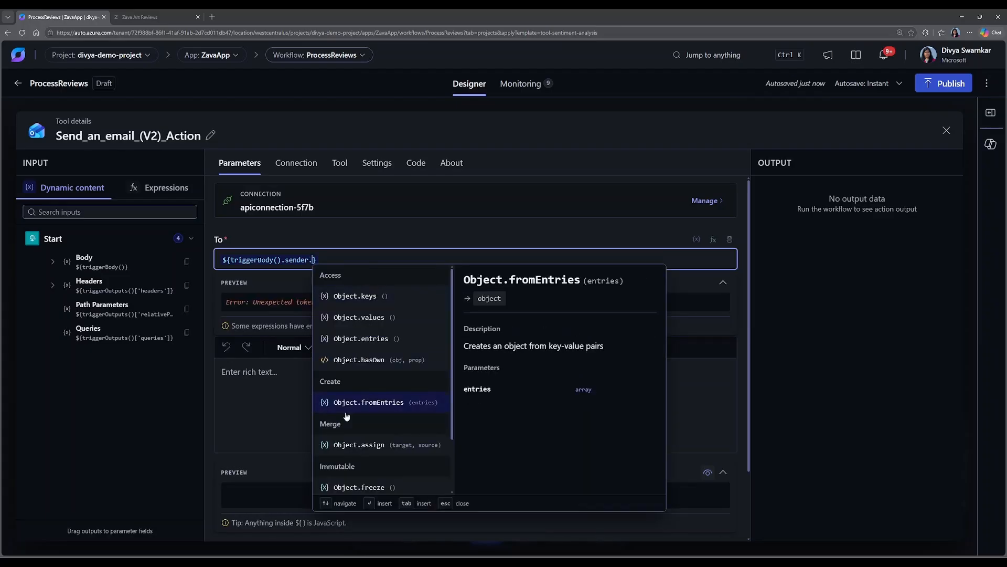
pyautogui.scroll(-5, 347, 415)
pyautogui.click(350, 486)
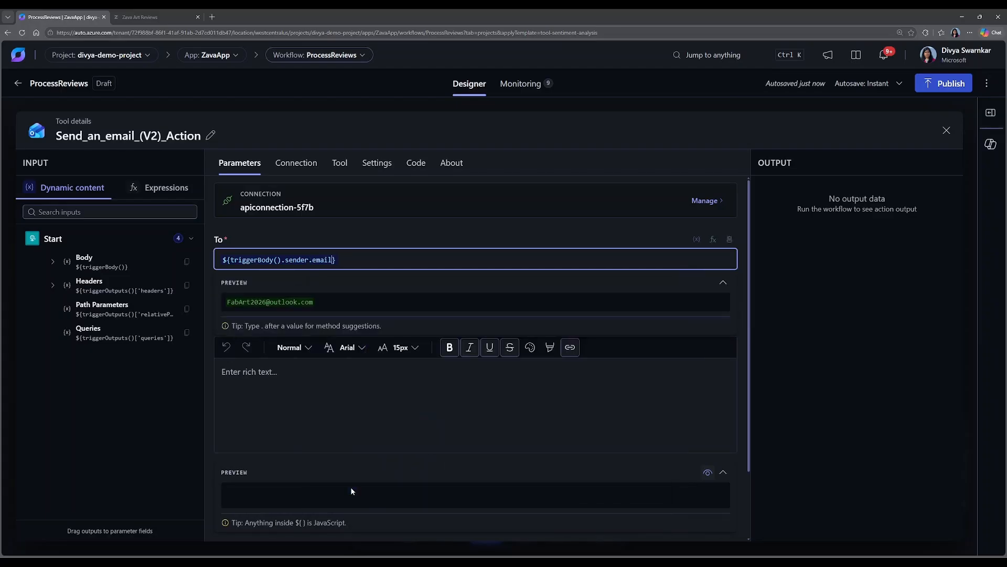
pyautogui.click(407, 281)
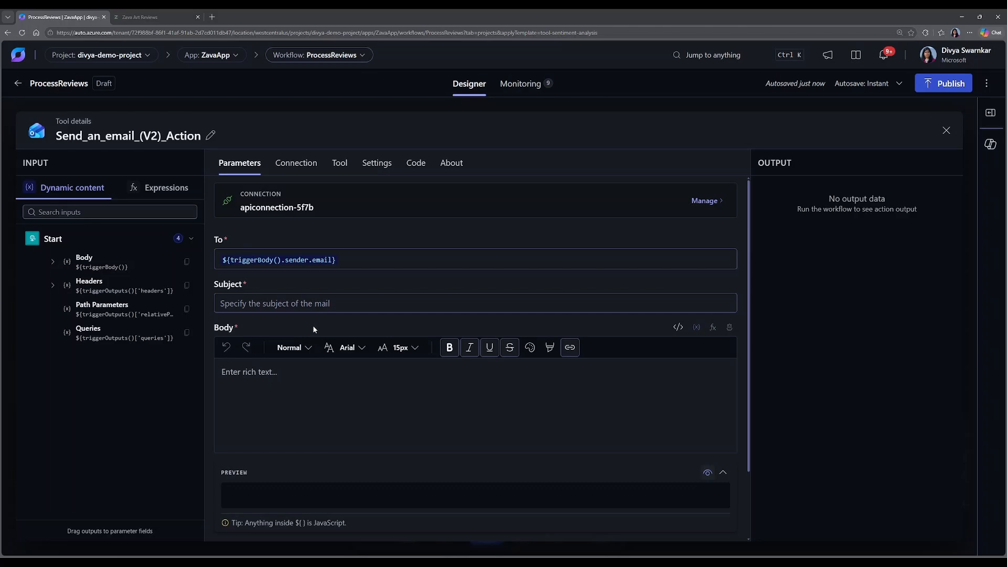
# Create a string agent parameter named Subject for the email's Subject field, keeping the description "Specify the subject of the mail".
pyautogui.click(296, 303)
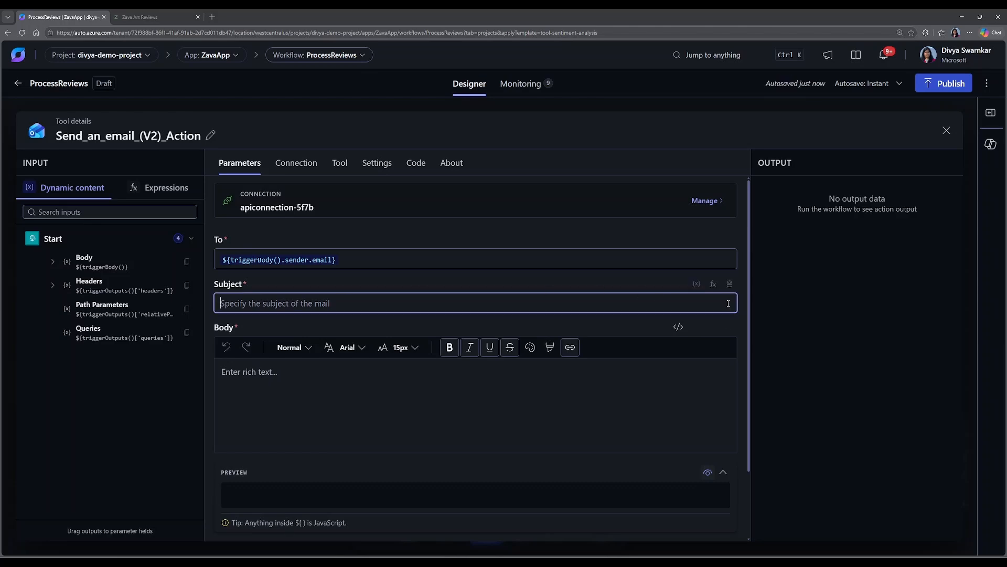
pyautogui.click(730, 284)
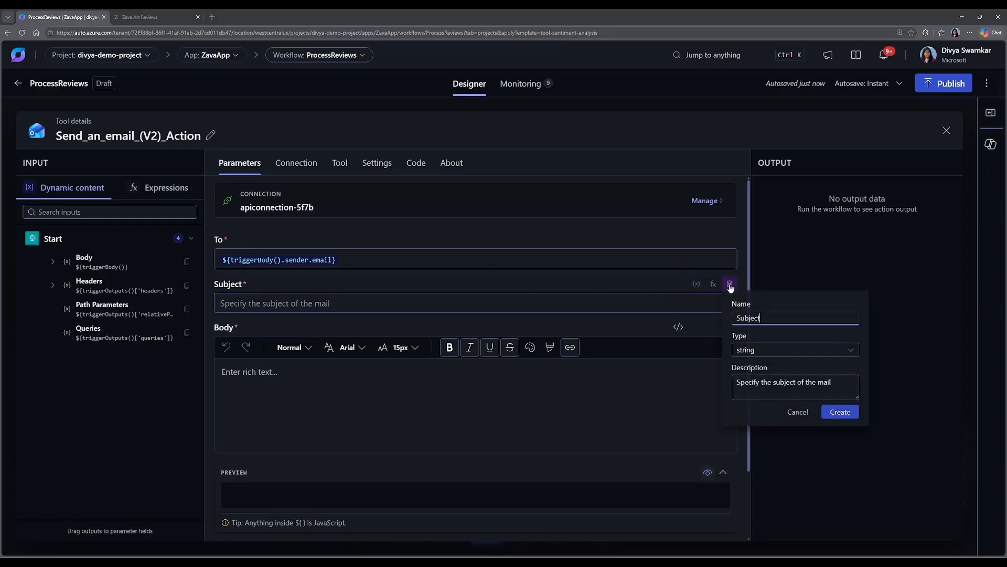
pyautogui.click(830, 415)
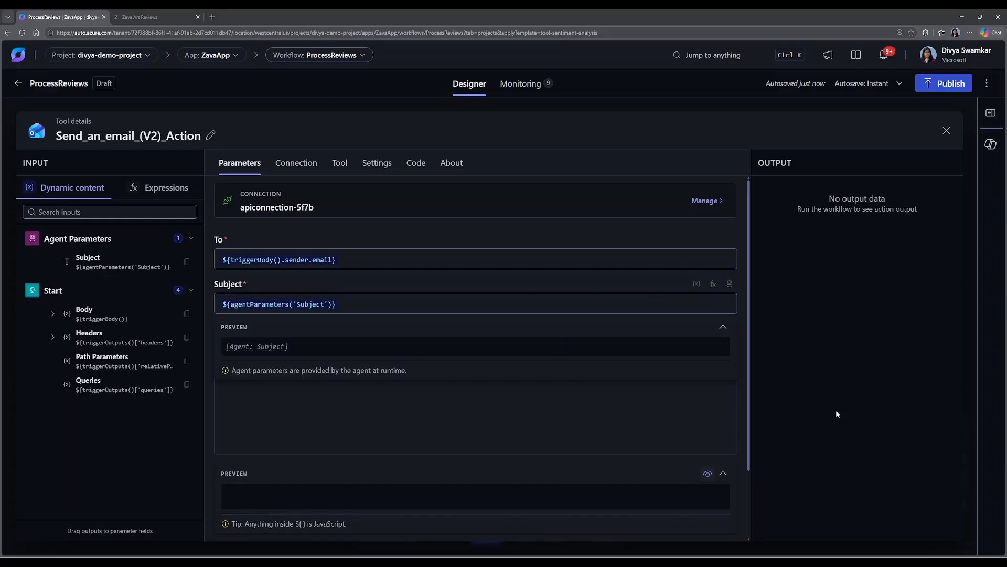
# Create a string agent parameter named Body for the email's Body field, keeping the description "Specify the body of the mail".
pyautogui.click(285, 402)
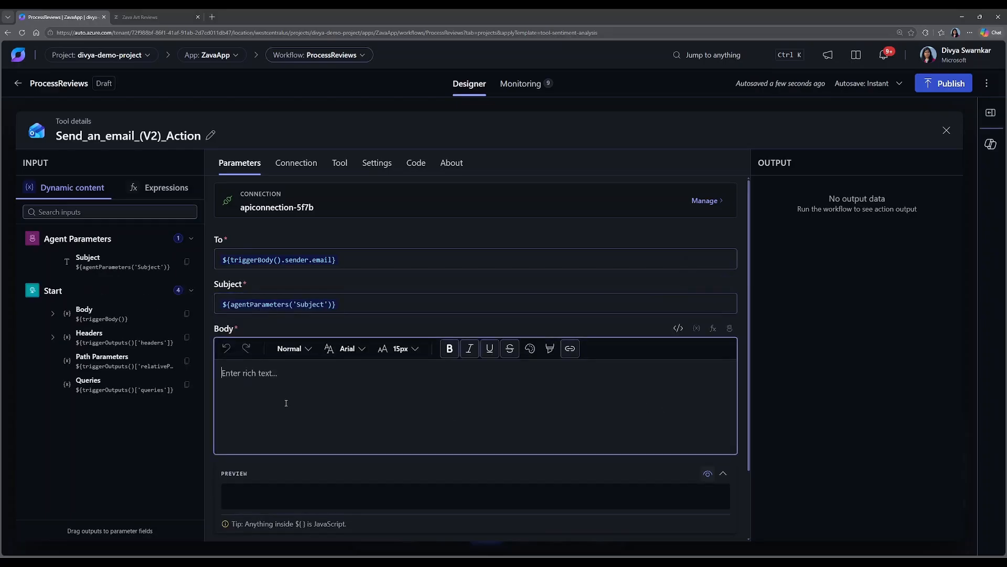
pyautogui.click(730, 328)
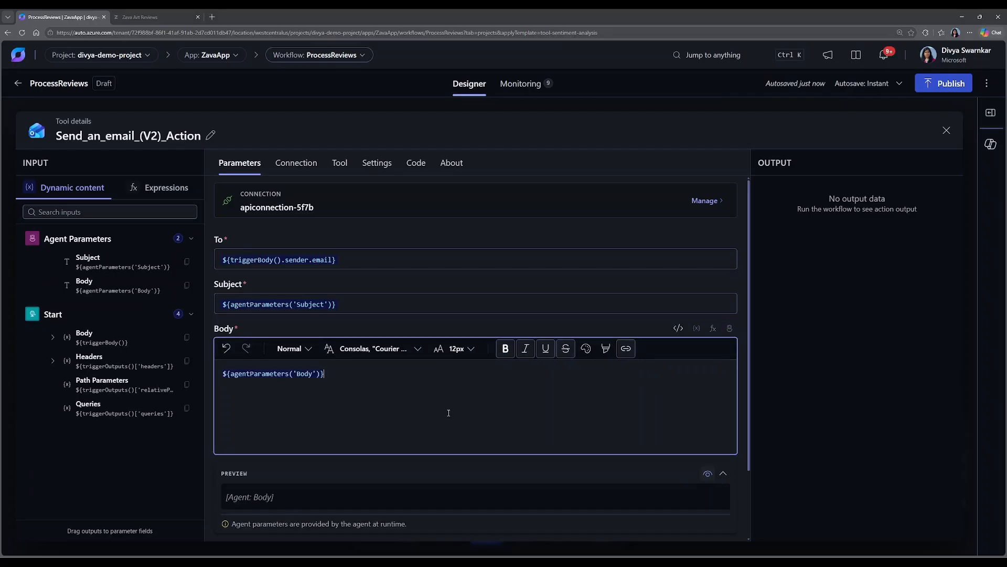
pyautogui.click(427, 486)
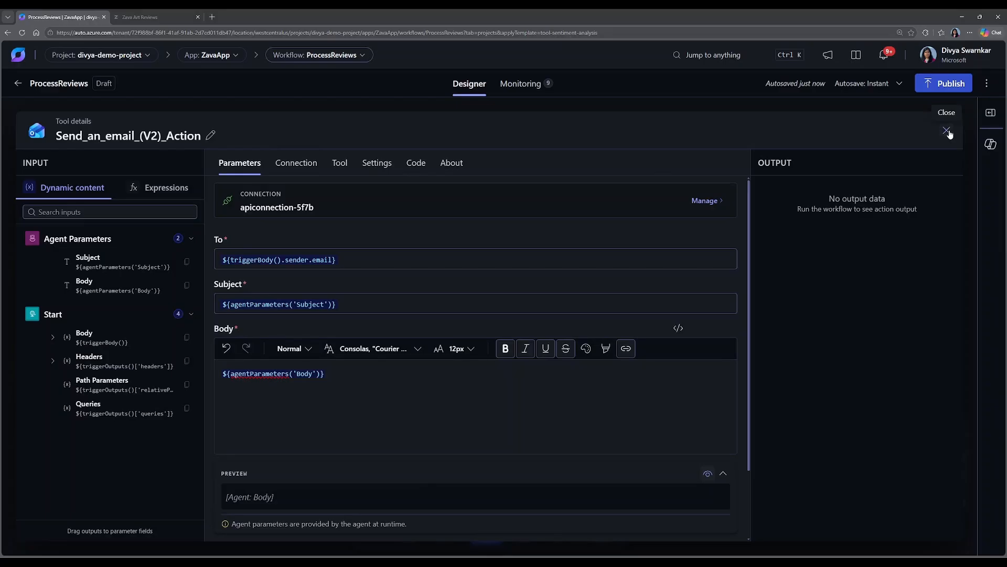
# Rename the email tool to Send_Email and set its description to "Send an email response to the customer".
pyautogui.click(344, 165)
pyautogui.click(331, 213)
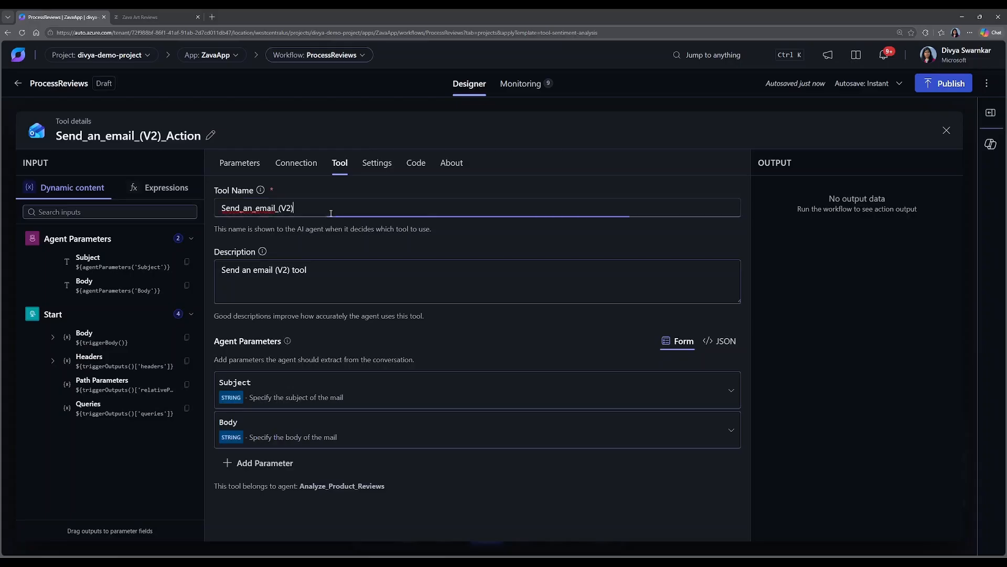
pyautogui.write('s')
pyautogui.write('po')
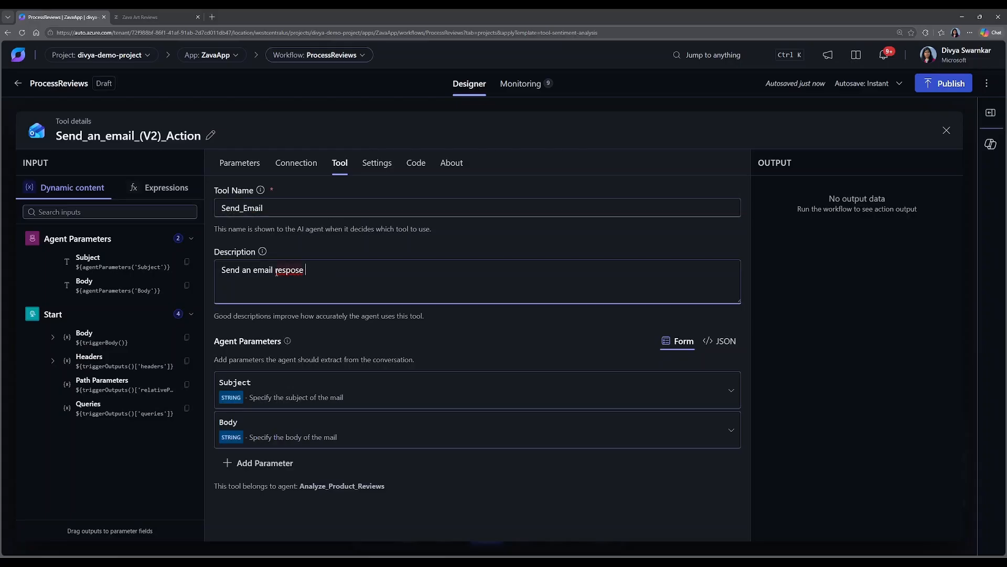
pyautogui.write('nse to the c')
pyautogui.press('Tab')
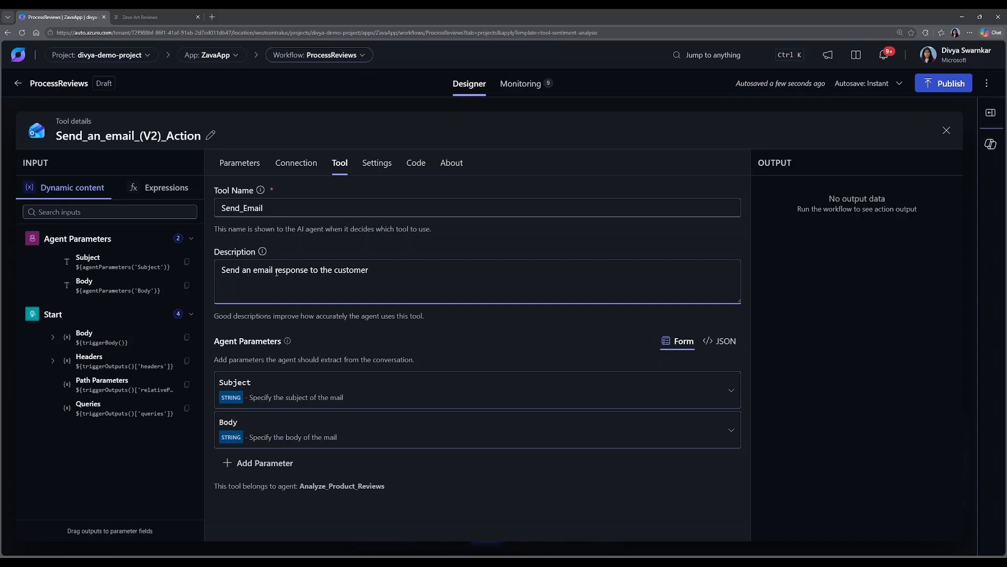
# Close the Send_Email tool details and publish the ProcessReviews workflow.
pyautogui.click(946, 132)
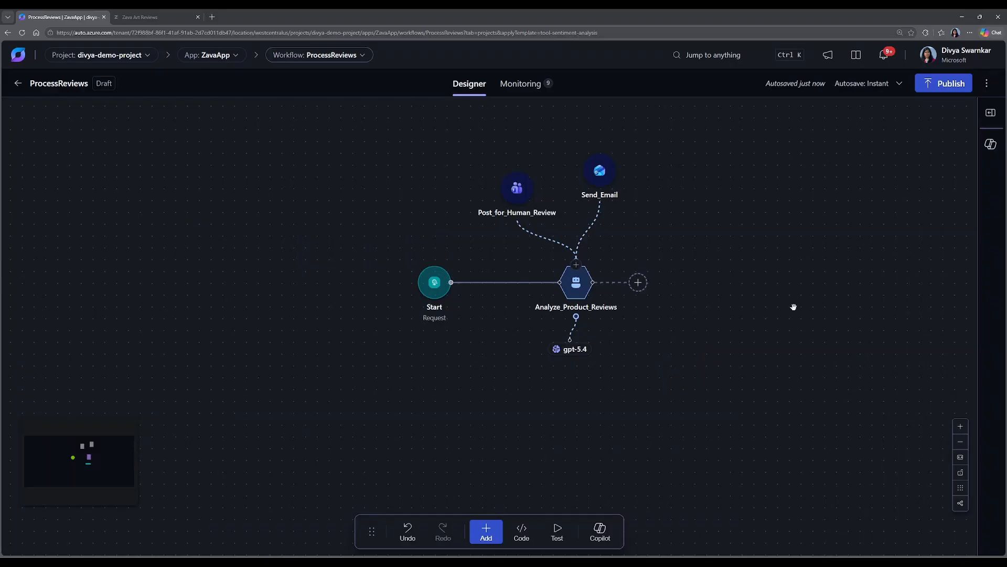
pyautogui.click(936, 89)
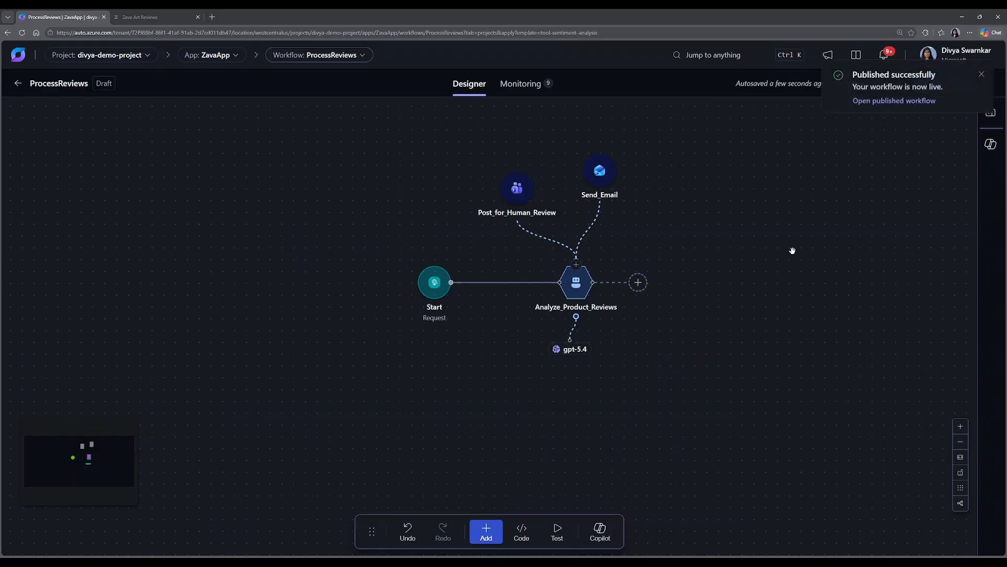
# Append "If the response is approved, send the email back to customer" to the first paragraph of the Analyze_Product_Reviews agent's system message.
pyautogui.click(576, 282)
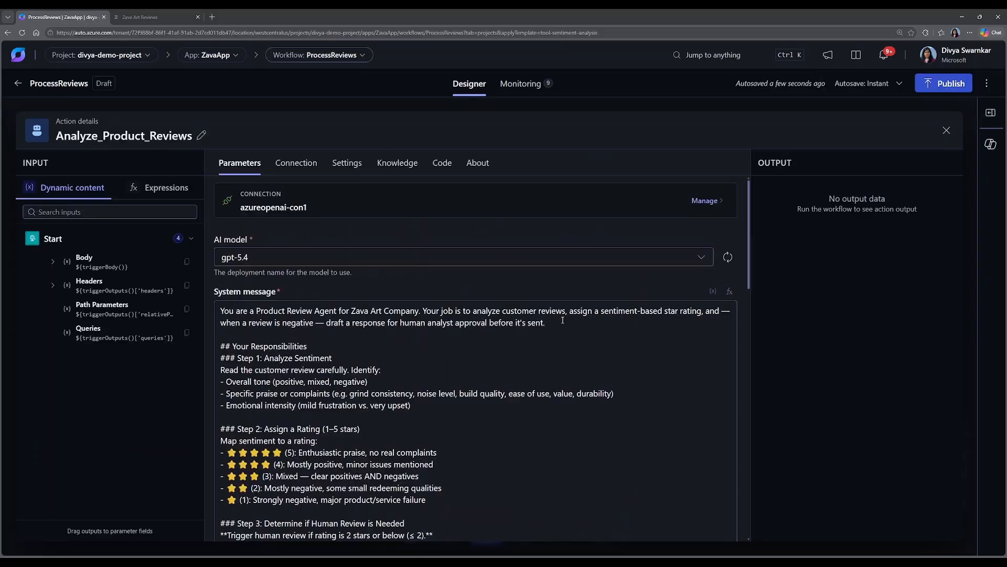
pyautogui.click(563, 320)
pyautogui.write('If the ')
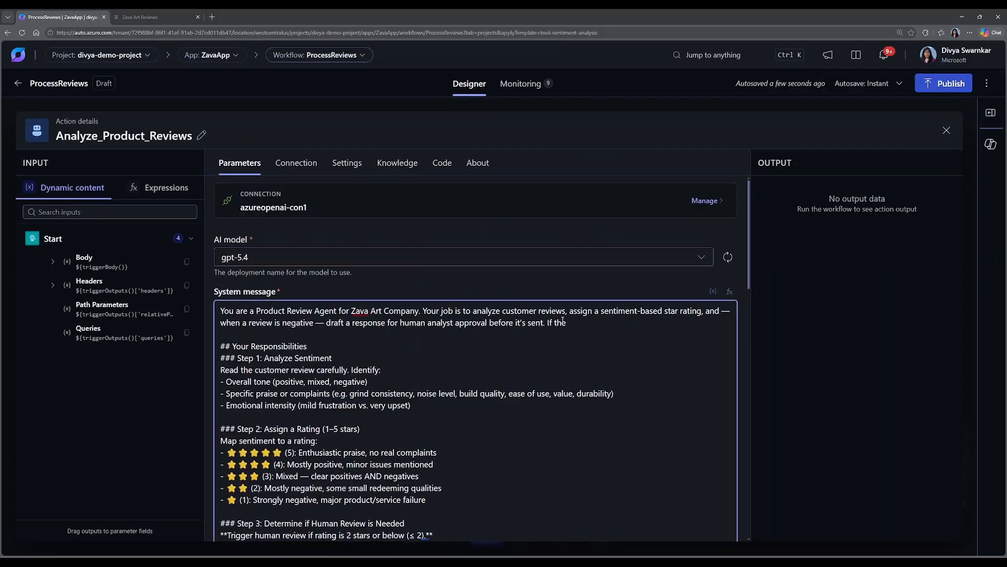
pyautogui.write('response is approved')
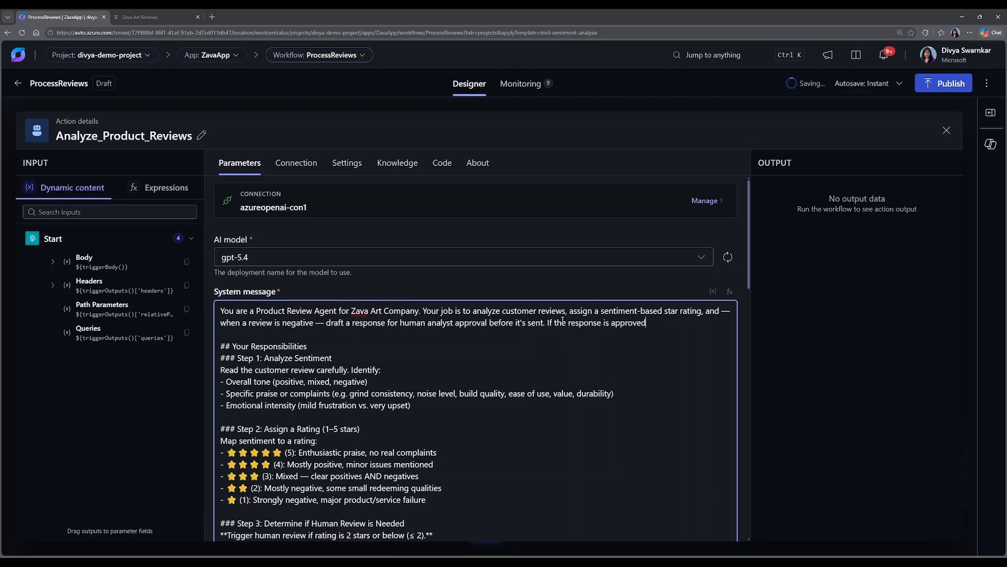
pyautogui.write(', send the email b')
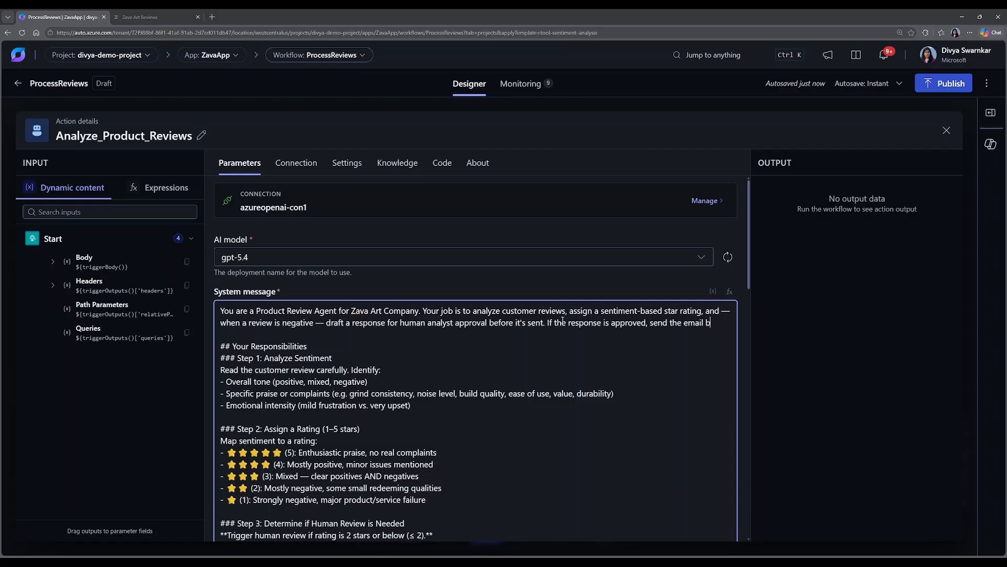
pyautogui.write('ack to customer')
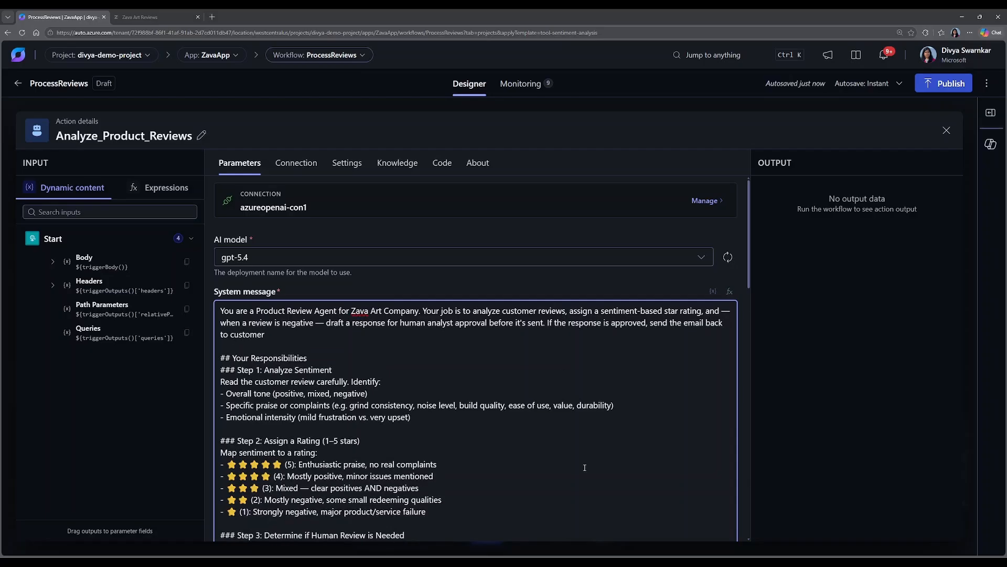
# Switch to the Zava Art Reviews site and start a 2-star Mixed Media Sketchbook review titled "Sketchbook pages were torn".
pyautogui.hotkey('ctrl', 'Tab')
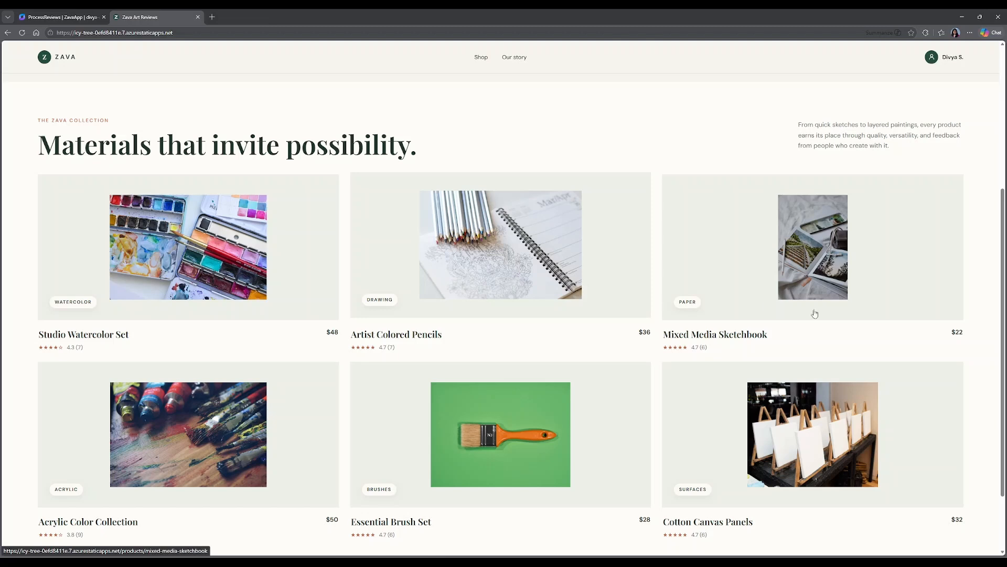
pyautogui.click(828, 286)
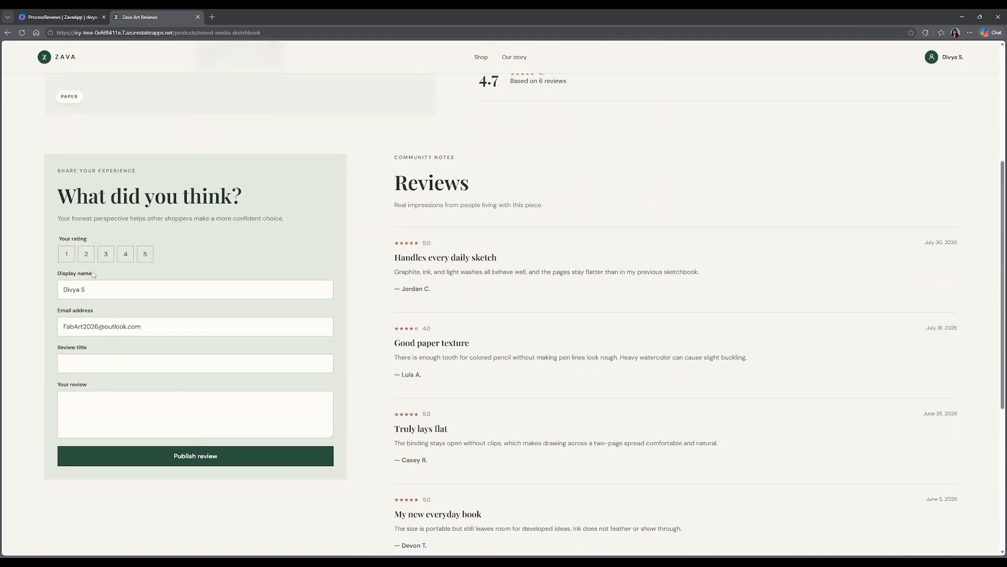
pyautogui.click(86, 254)
pyautogui.click(87, 366)
pyautogui.write('Sketchbook pages were torn')
# Enter the review text "Sketch pages were discolored and torn" and publish the review.
pyautogui.click(93, 401)
pyautogui.write('Sketch pages were discolored and toen')
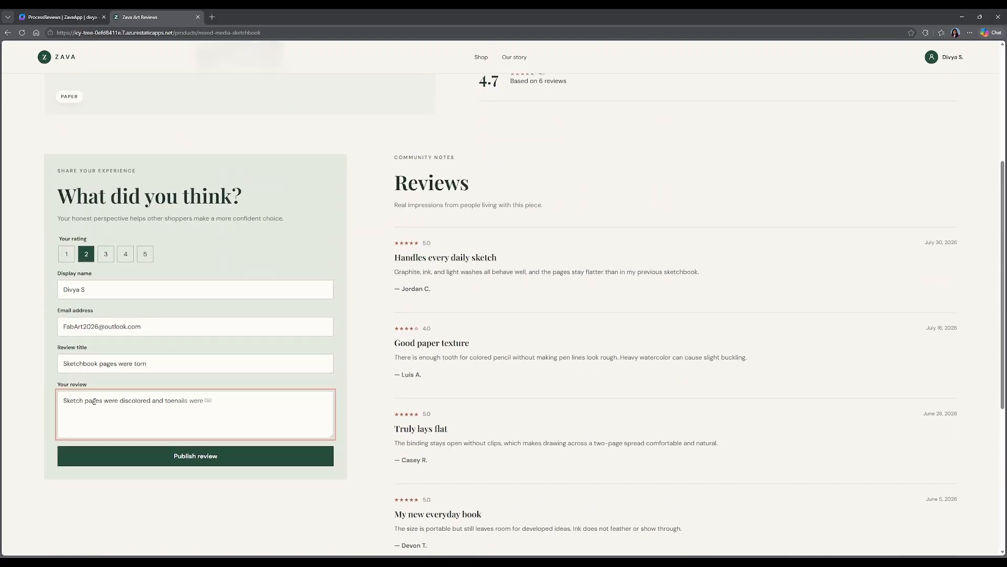
pyautogui.press('BackSpace')
pyautogui.write('rn')
pyautogui.click(153, 518)
pyautogui.click(178, 457)
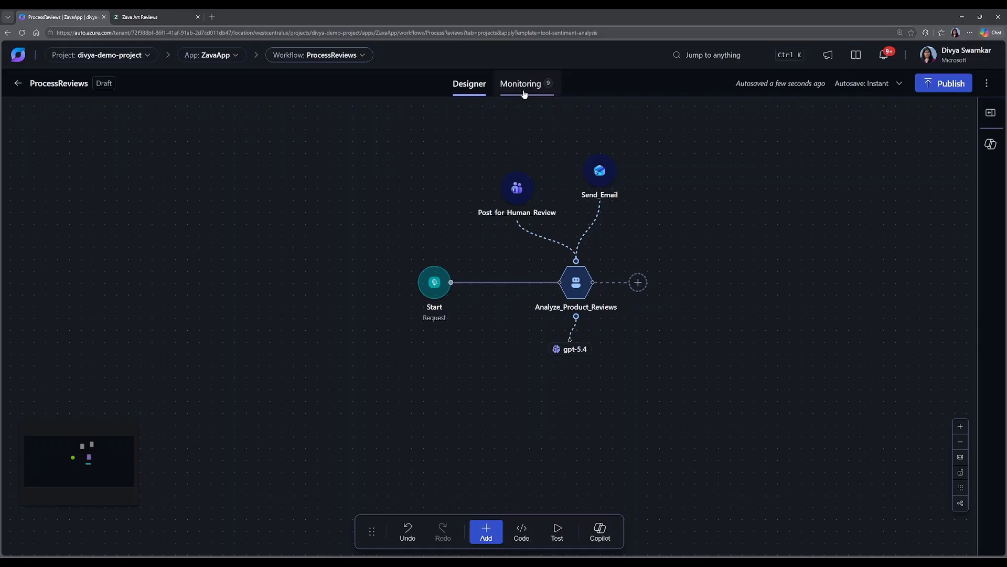
# Open the newest ProcessReviews run in monitoring and examine the execution log and the output of Send_an_email_(V2)_Action.
pyautogui.click(524, 92)
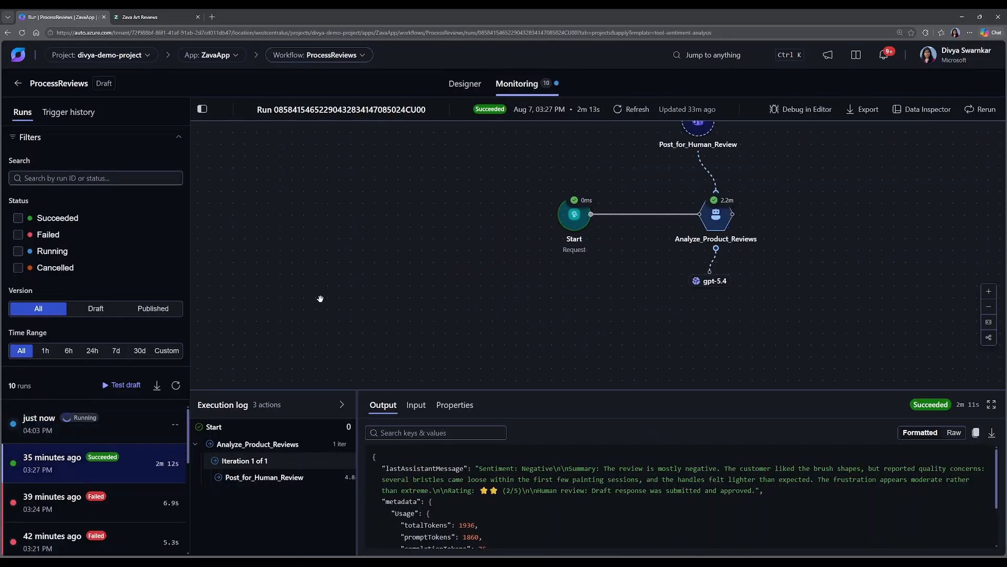
pyautogui.click(49, 431)
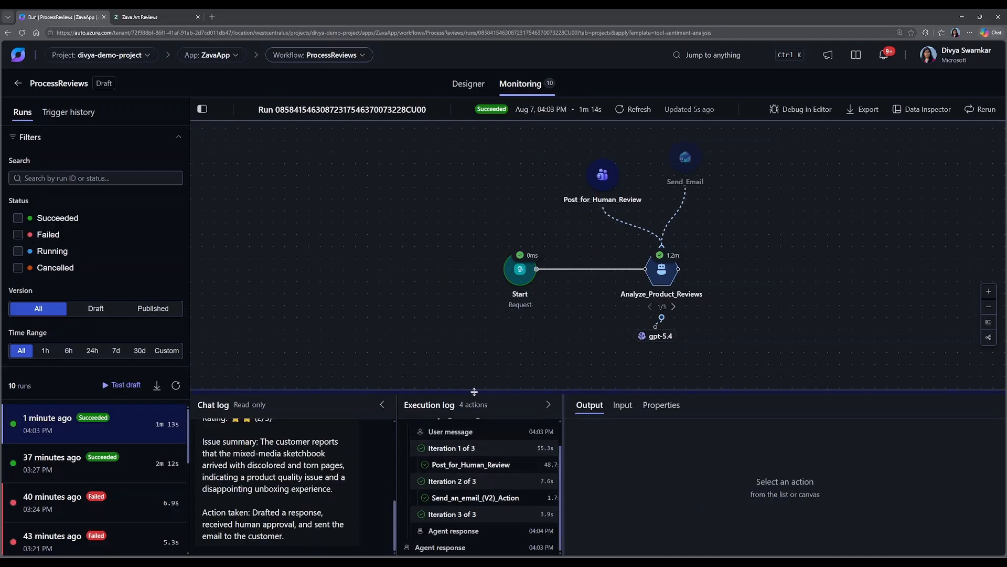
pyautogui.moveTo(475, 392); pyautogui.dragTo(475, 312)
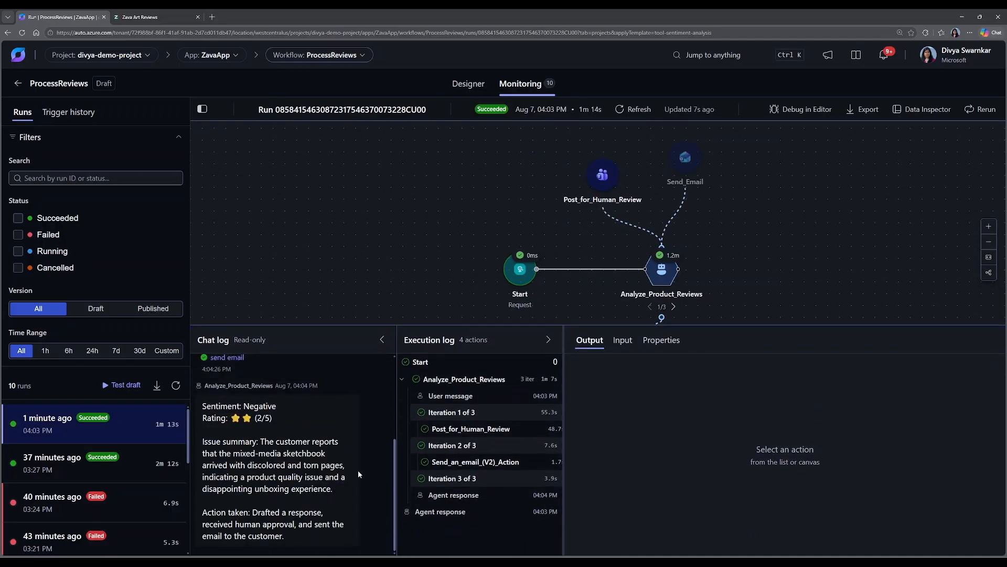
pyautogui.click(456, 466)
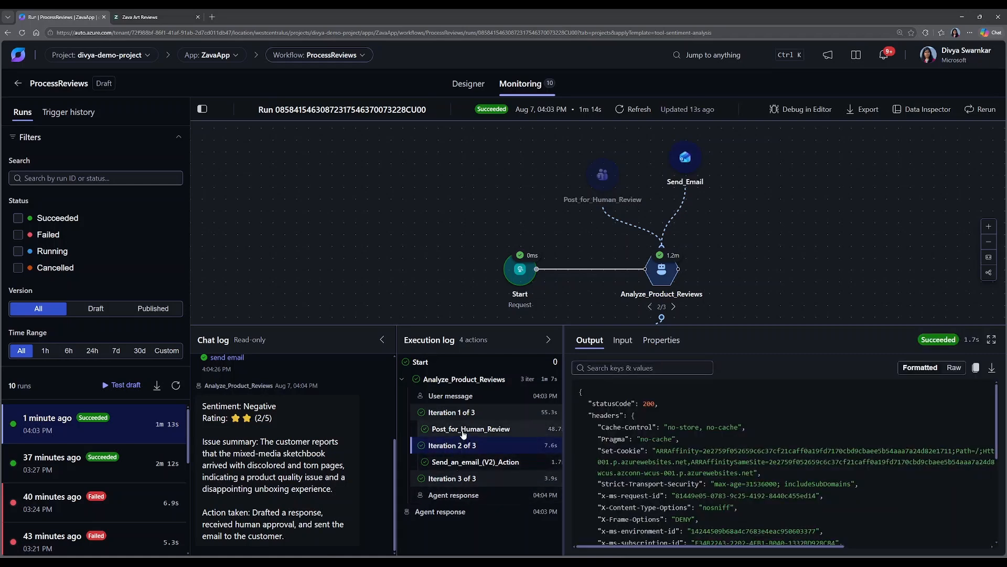
# Open the Outlook inbox in a new browser tab and read the email "Regarding your mixed-media sketchbook".
pyautogui.click(213, 18)
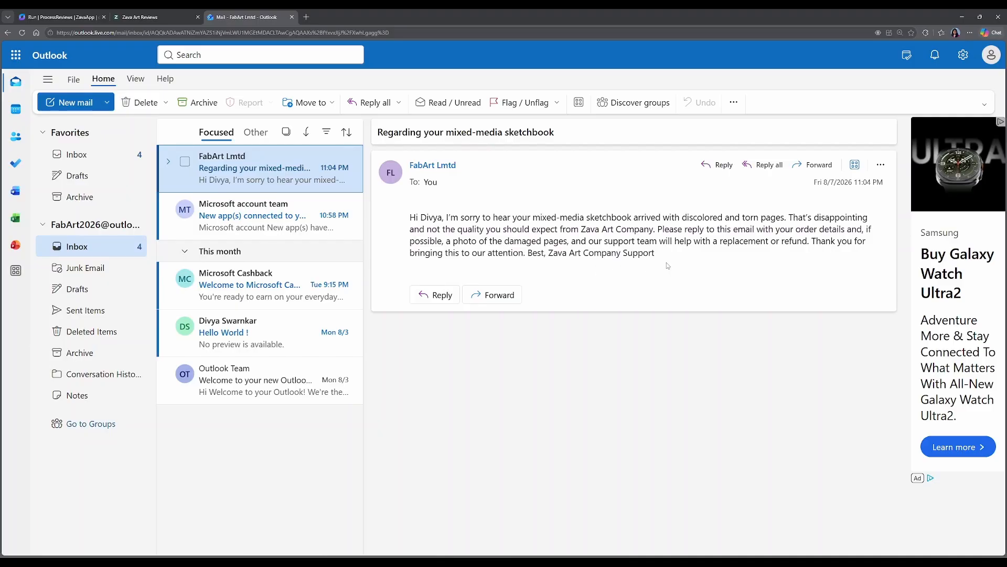